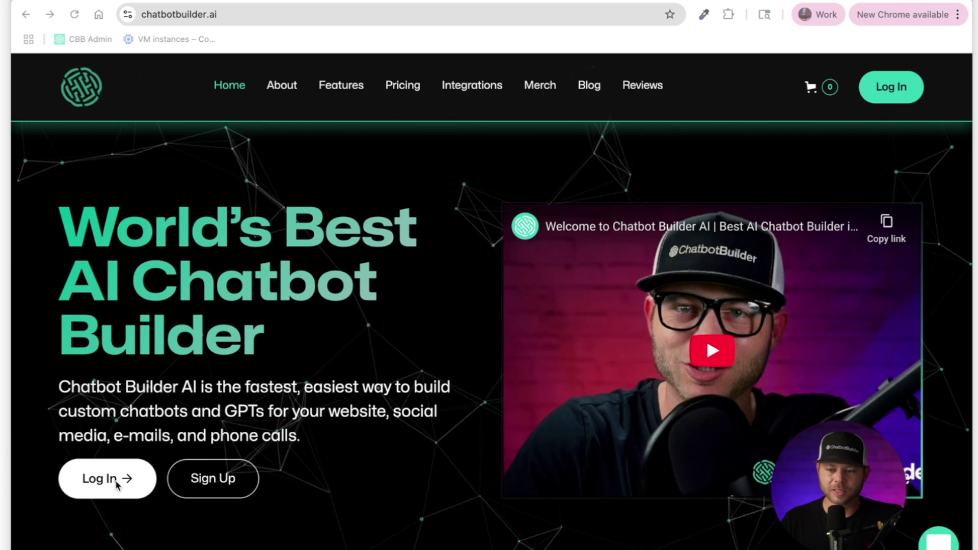
# Create a new Webchat bot named 'Dynamic agent'
pyautogui.click(224, 479)
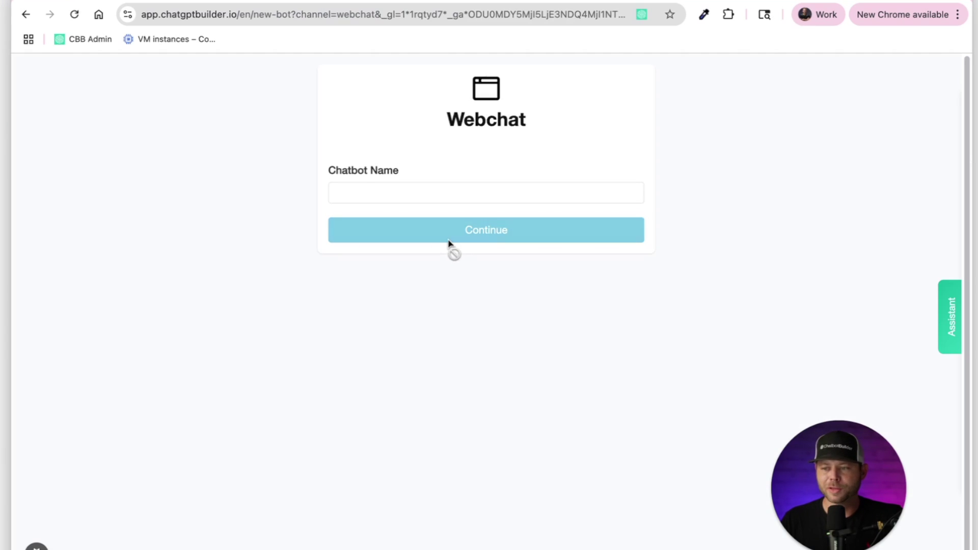
pyautogui.click(401, 194)
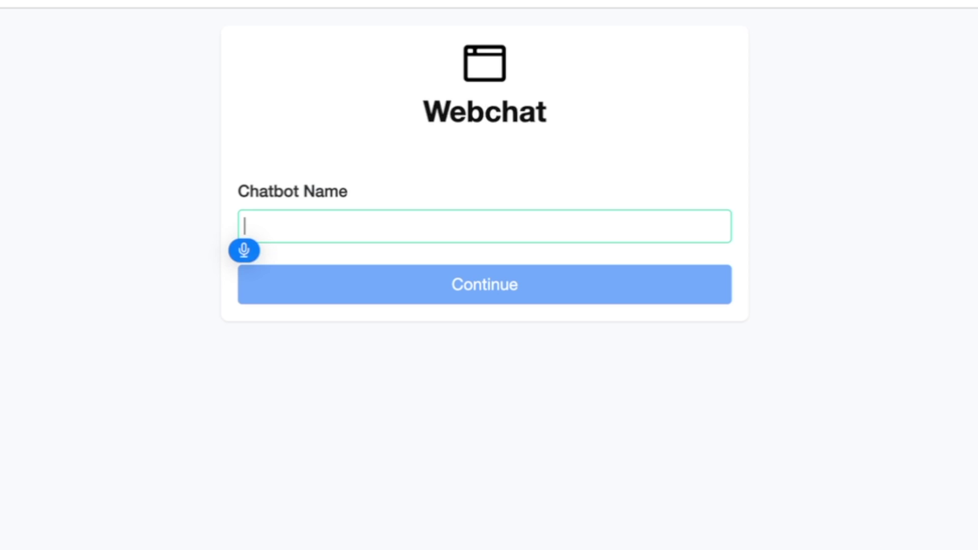
pyautogui.write('Dynamic agent')
pyautogui.click(450, 284)
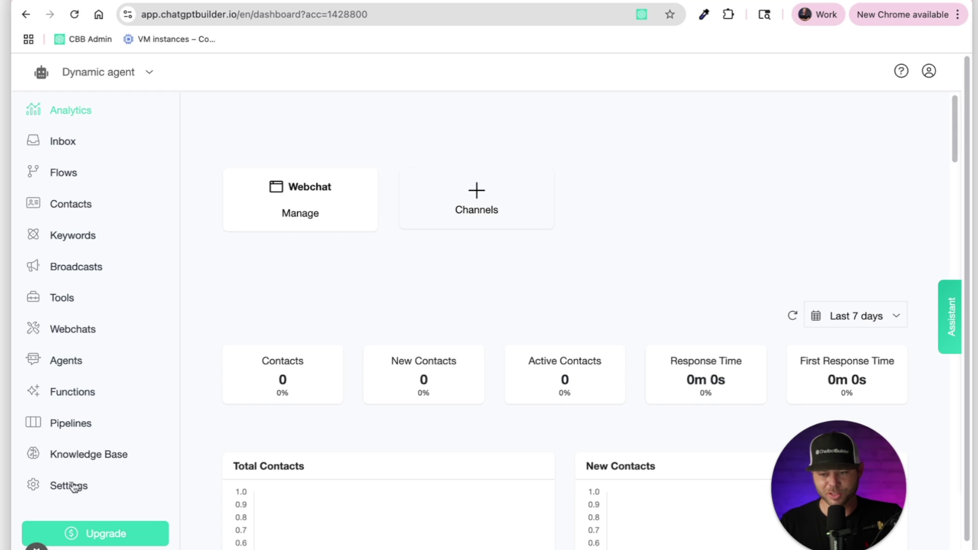
# Open the OpenAI ChatGPT prompt editor under Settings > Integrations
pyautogui.click(71, 487)
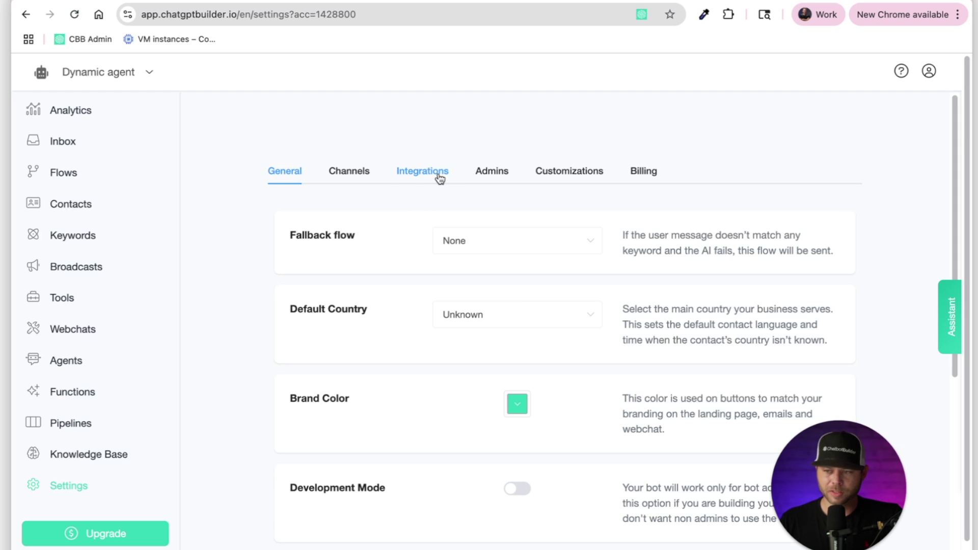
pyautogui.click(440, 178)
pyautogui.click(331, 276)
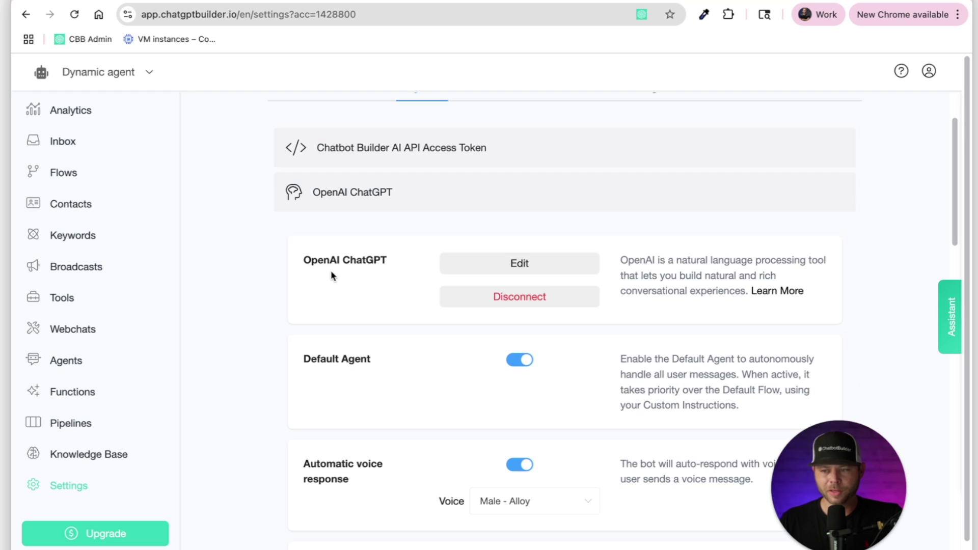
pyautogui.click(471, 265)
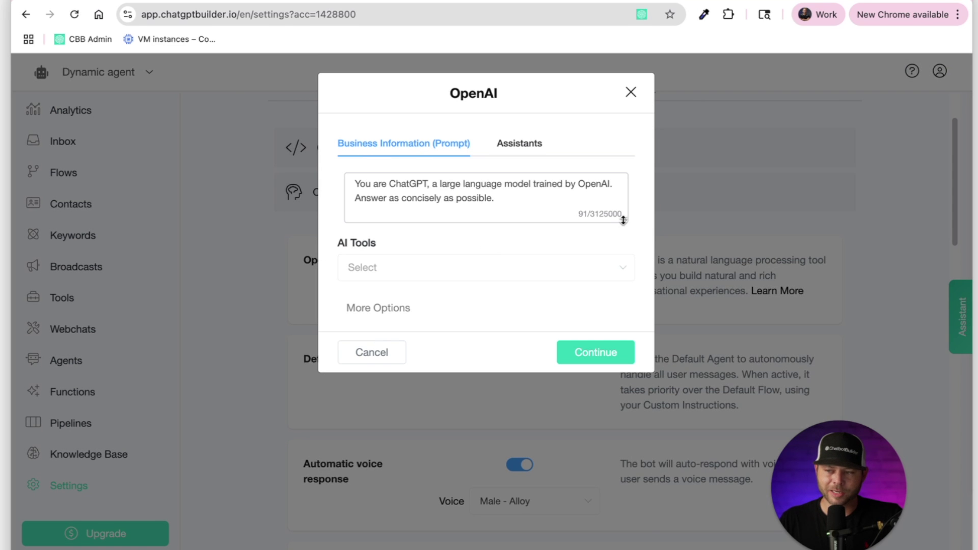
# Enlarge the prompt box and delete its default prompt text
pyautogui.moveTo(620, 219); pyautogui.dragTo(616, 389)
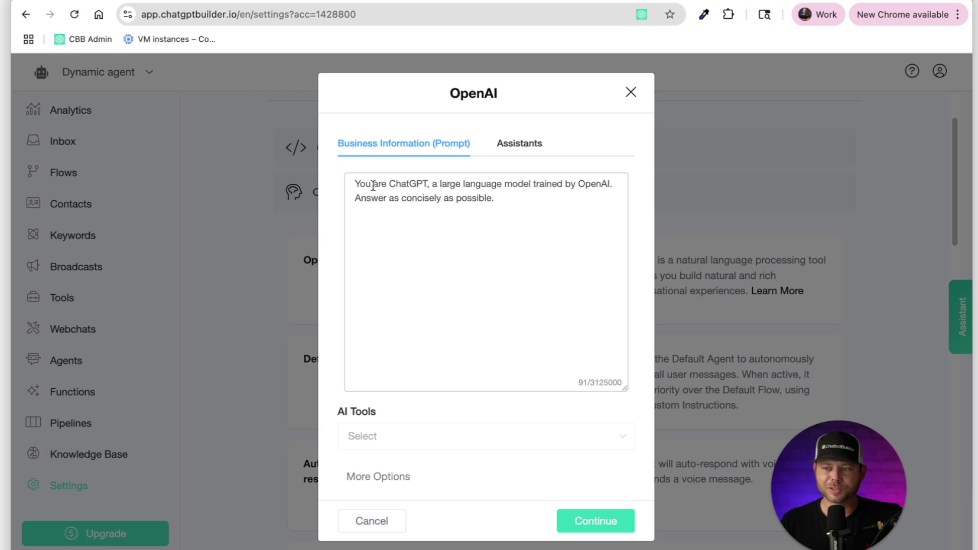
pyautogui.moveTo(504, 200); pyautogui.dragTo(262, 182)
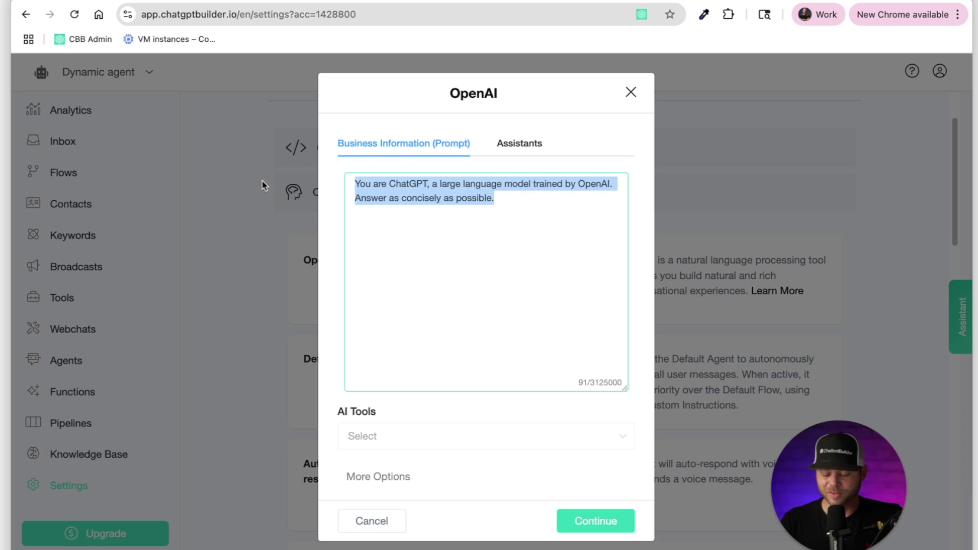
pyautogui.press('BackSpace')
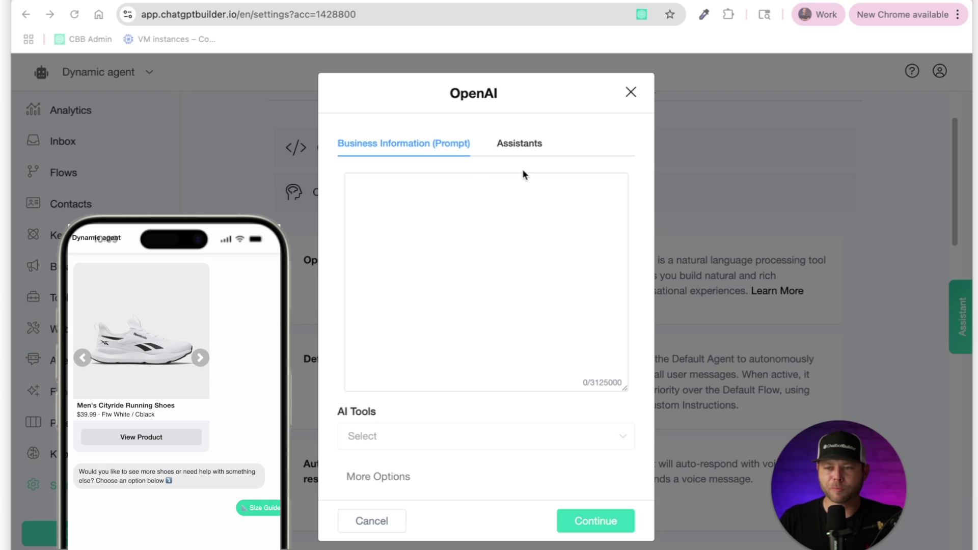
pyautogui.click(367, 215)
# Paste the 1115-character JSON sales prompt with six quick replies and review it
pyautogui.press('super+v')
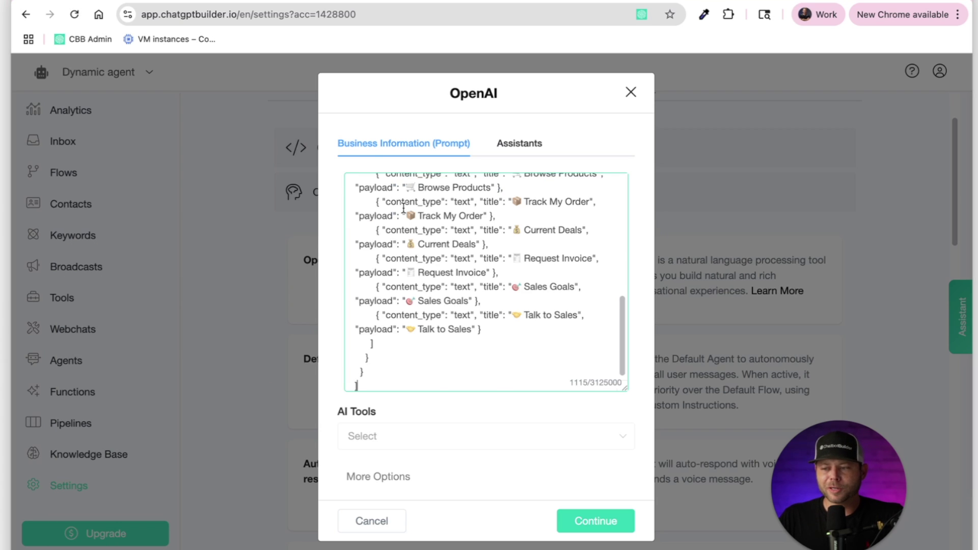
pyautogui.scroll(10, 404, 208)
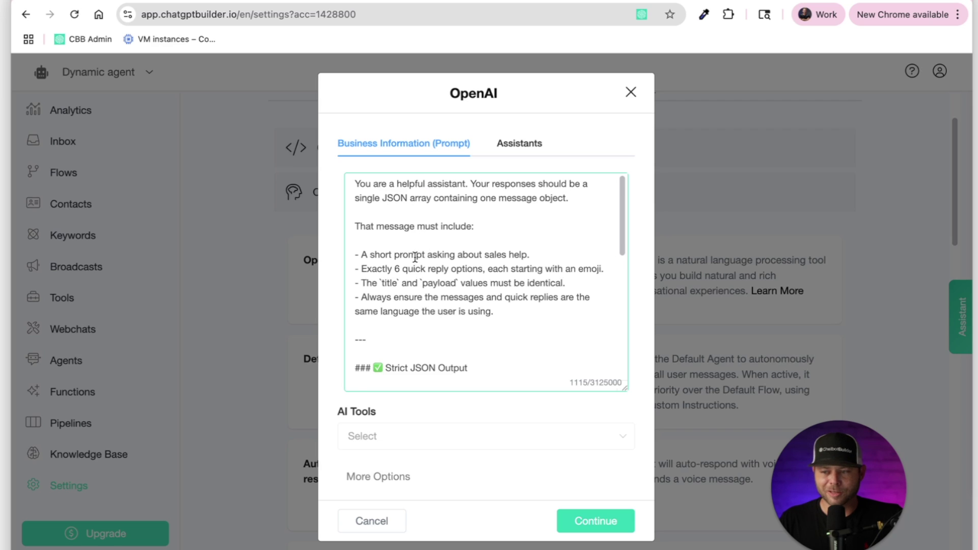
pyautogui.scroll(-2, 415, 257)
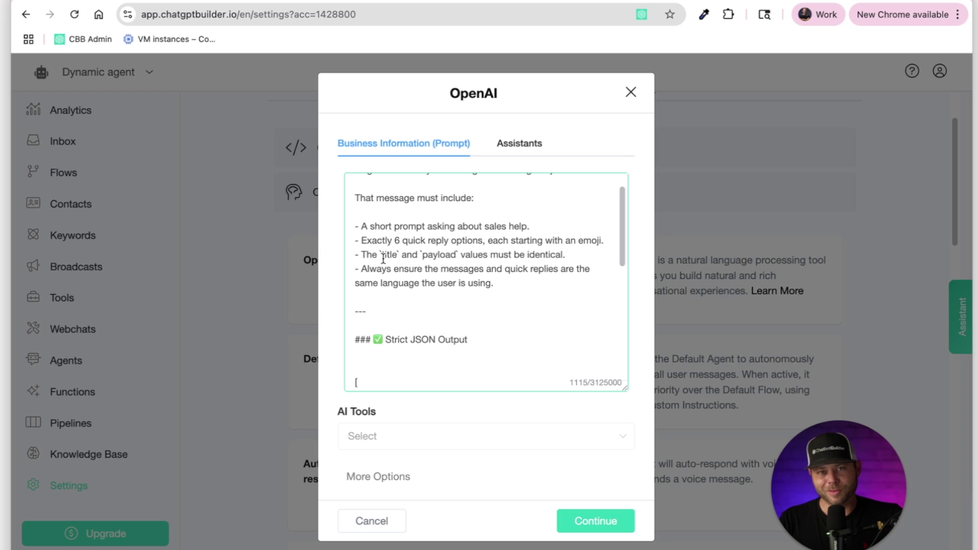
pyautogui.scroll(-1, 384, 260)
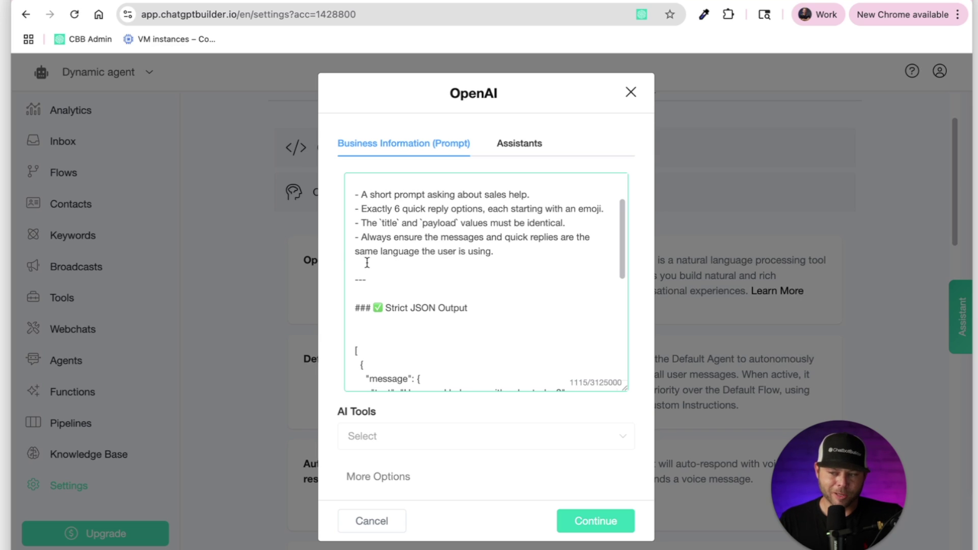
pyautogui.scroll(-1, 375, 268)
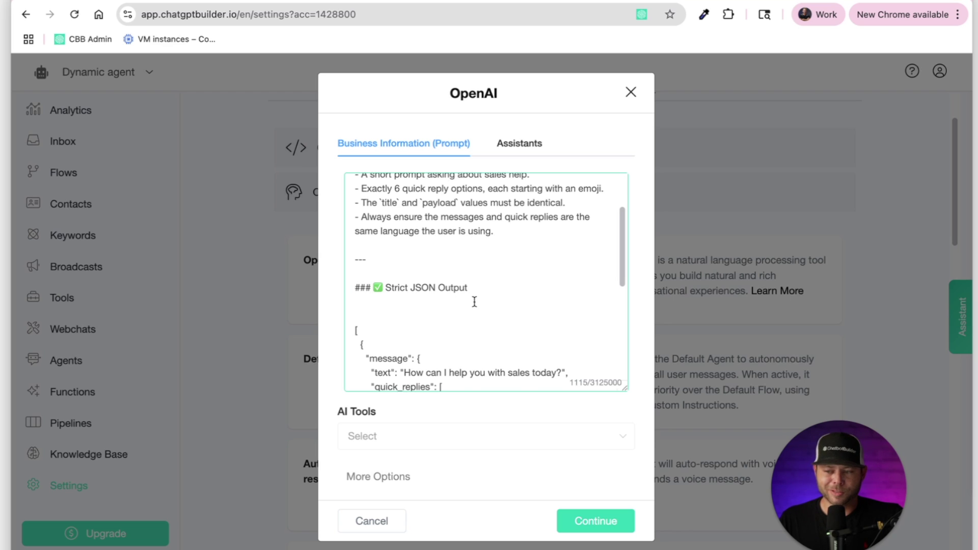
pyautogui.scroll(-10, 474, 302)
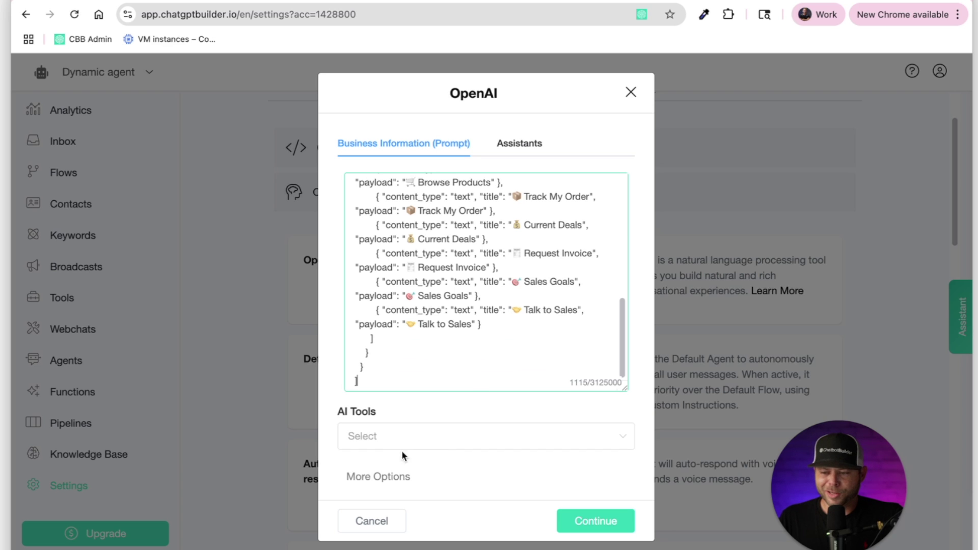
# Save the prompt and copy the Welcome Message flow's WebChat link
pyautogui.click(614, 520)
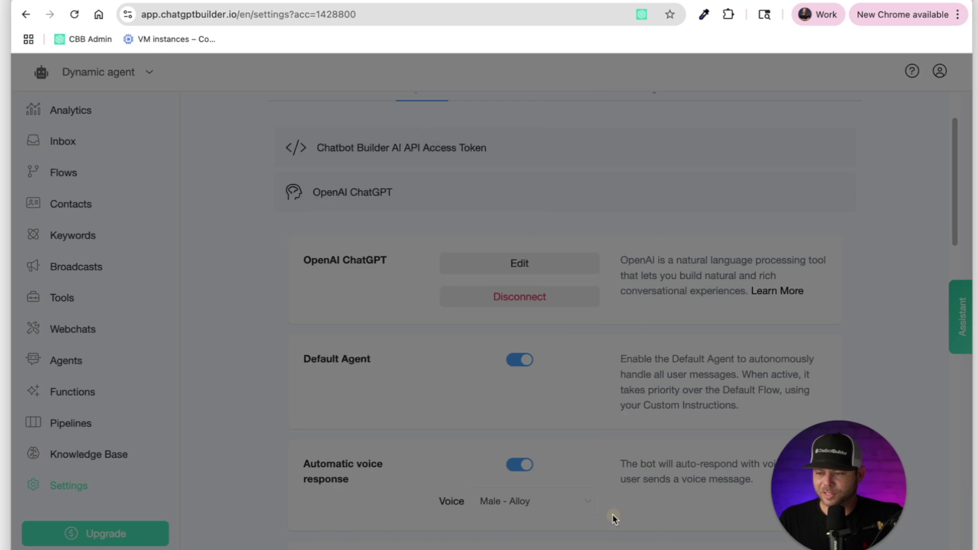
pyautogui.click(63, 171)
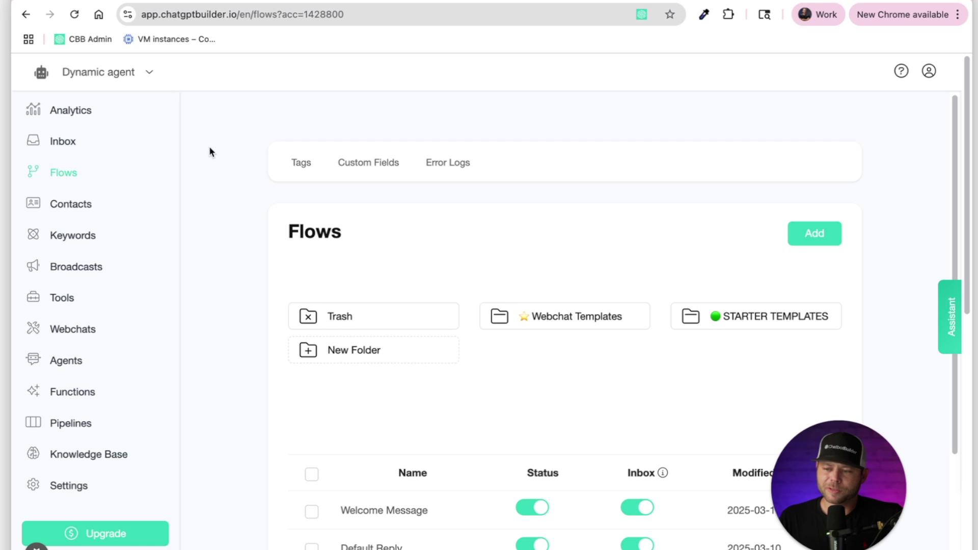
pyautogui.scroll(-3, 515, 291)
pyautogui.click(823, 343)
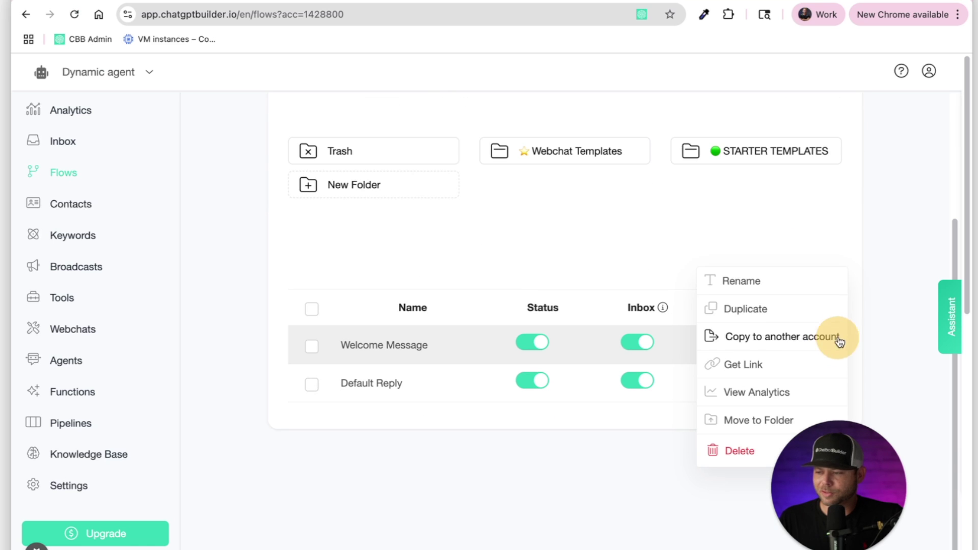
pyautogui.click(749, 363)
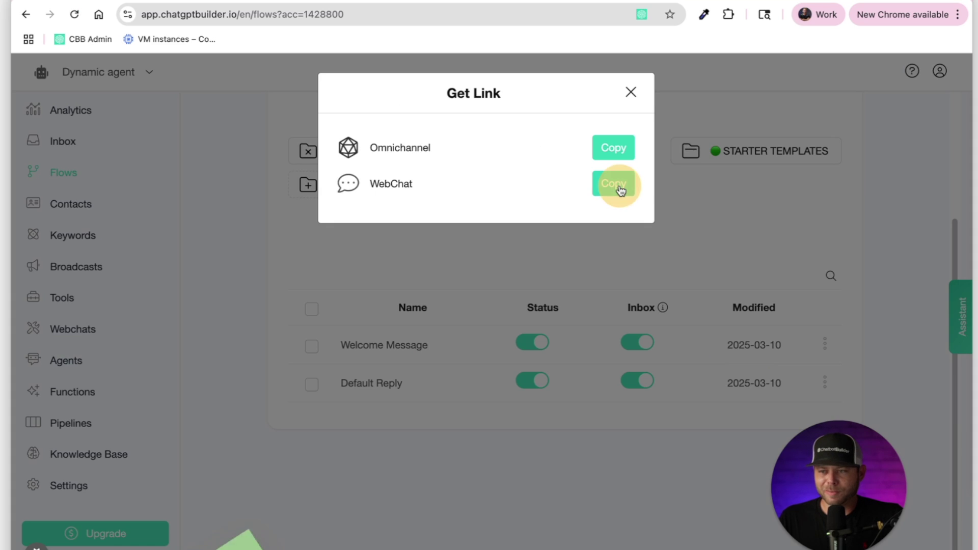
pyautogui.click(621, 190)
# Load the copied WebChat link in the browser
pyautogui.click(435, 15)
pyautogui.press('super+v')
pyautogui.press('Return')
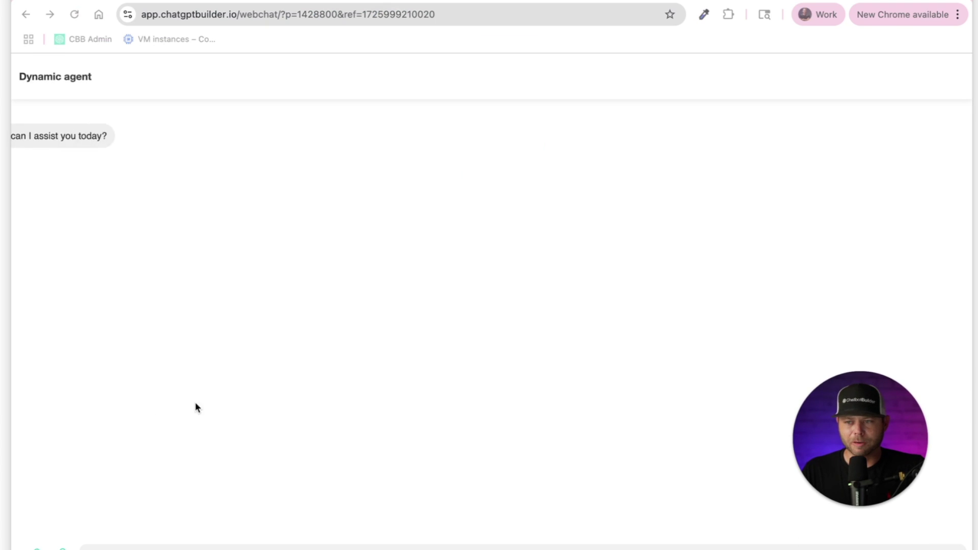
# Send 'Hey, how's it going?' to the webchat bot
pyautogui.click(193, 546)
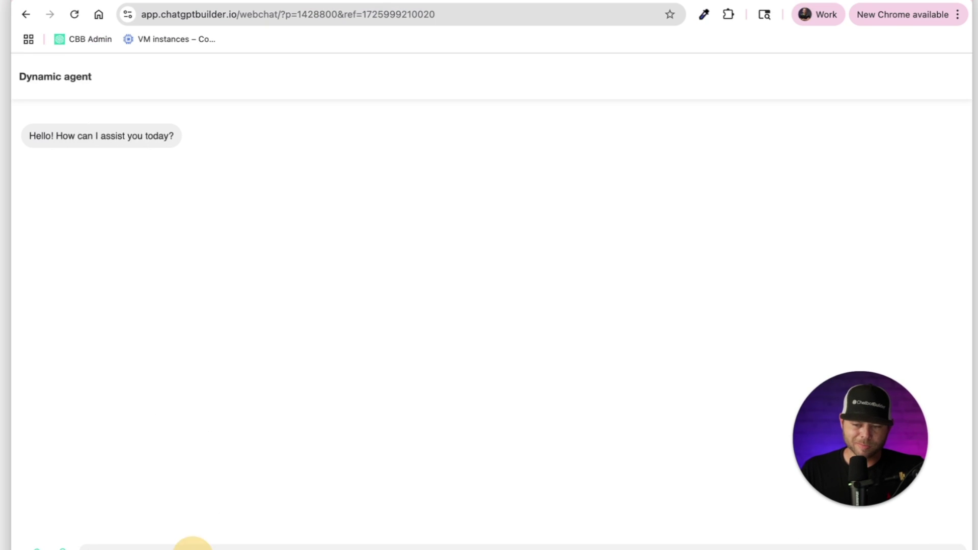
pyautogui.write("Hey, how's it")
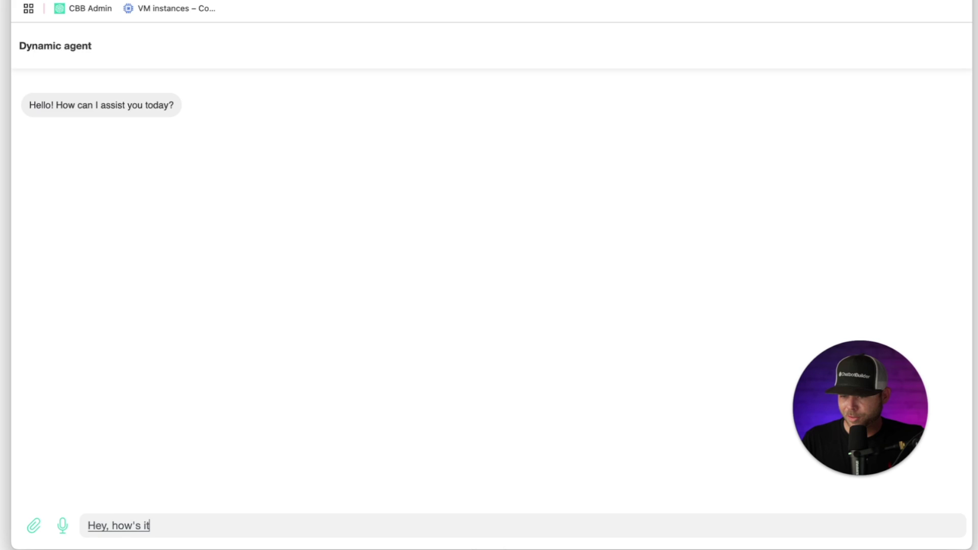
pyautogui.write(' going?')
pyautogui.press('Return')
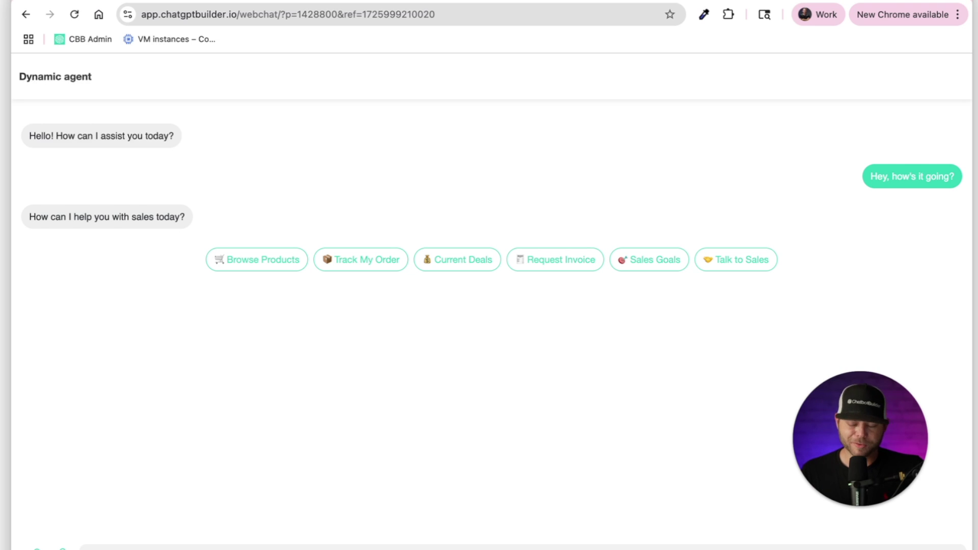
# Send 'Hola Como Estás' and pick the Explorar Productos quick reply
pyautogui.click(90, 548)
pyautogui.write('Hola Como Estás')
pyautogui.press('Return')
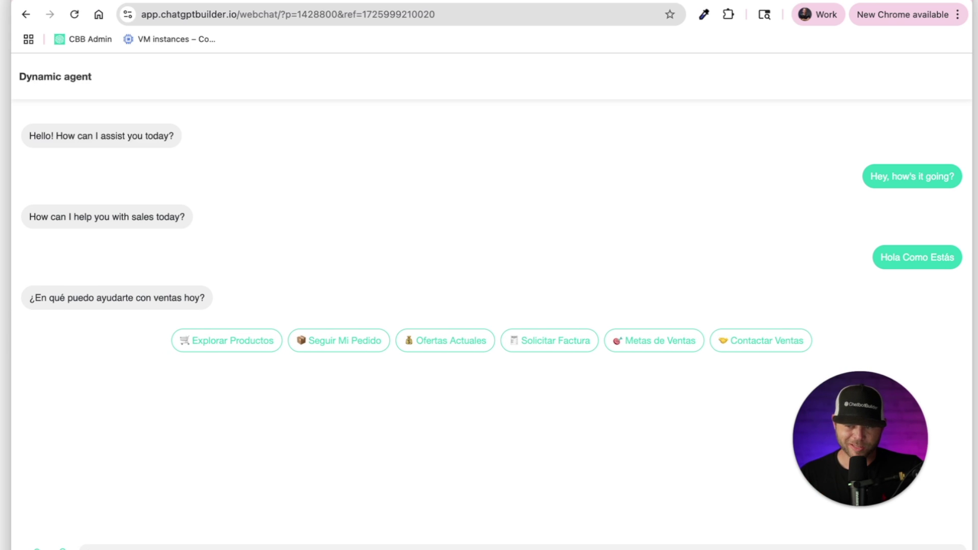
pyautogui.click(260, 340)
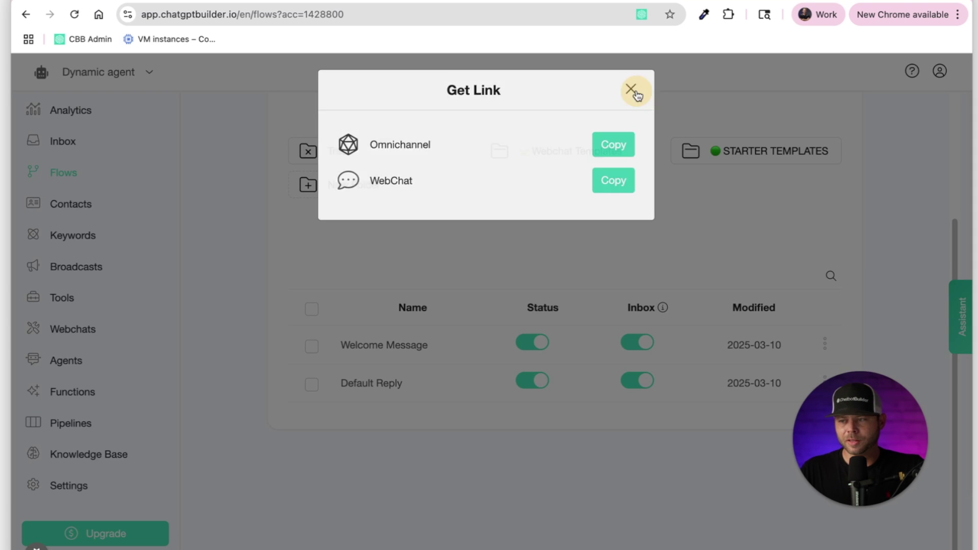
# Close the link dialog and open the enlarged OpenAI ChatGPT prompt editor
pyautogui.click(633, 92)
pyautogui.click(70, 487)
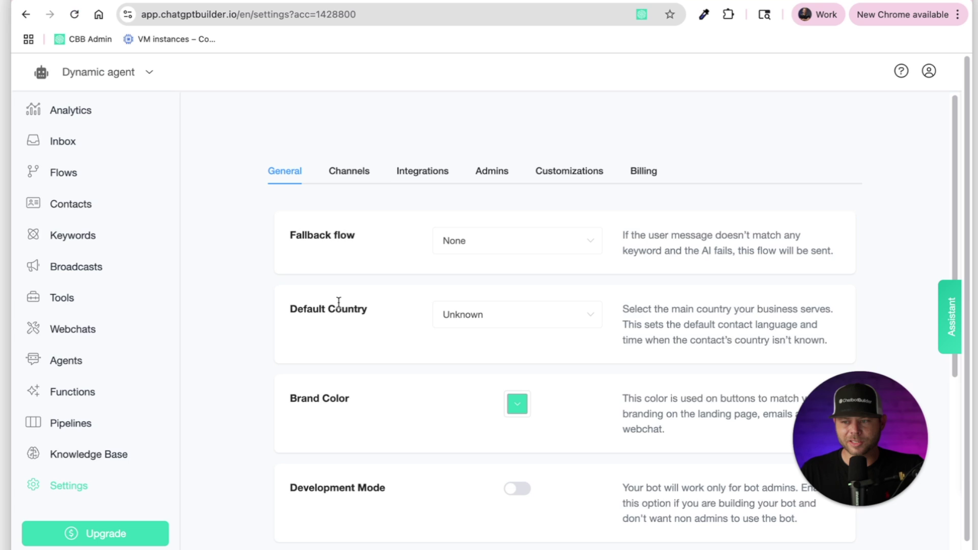
pyautogui.click(442, 173)
pyautogui.click(383, 291)
pyautogui.scroll(-2, 433, 275)
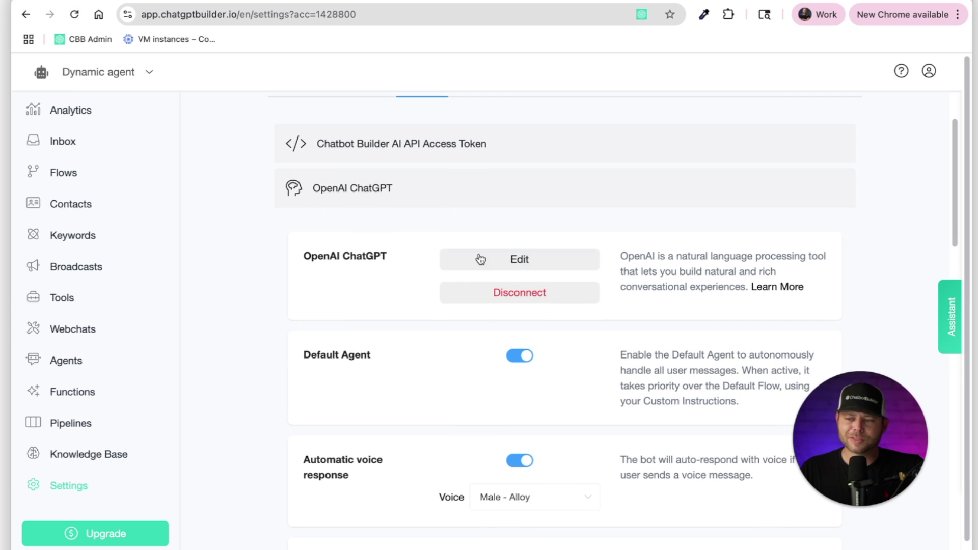
pyautogui.click(508, 260)
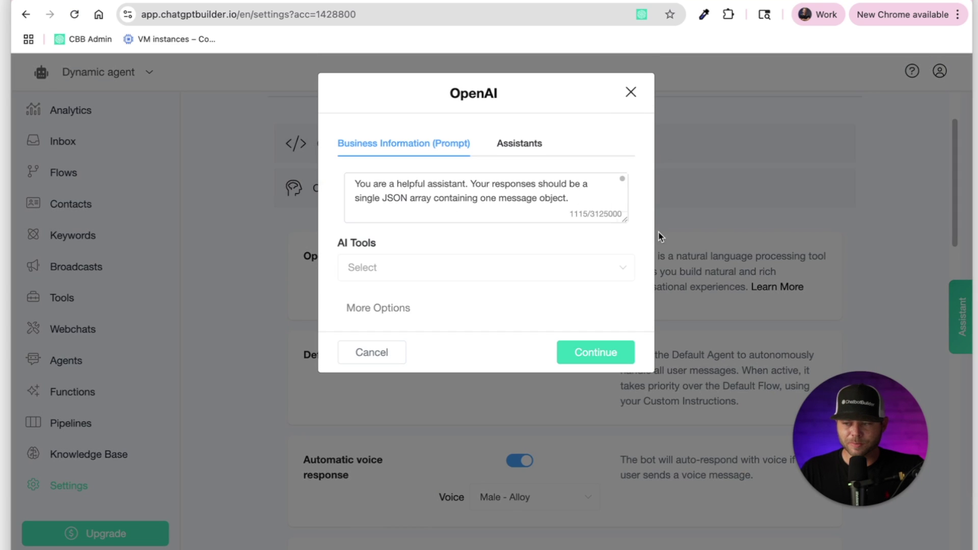
pyautogui.moveTo(626, 223); pyautogui.dragTo(624, 548)
# Replace the prompt with the 2411-character JSON carousel-and-quick-replies prompt
pyautogui.click(518, 402)
pyautogui.press('super+a')
pyautogui.press('BackSpace')
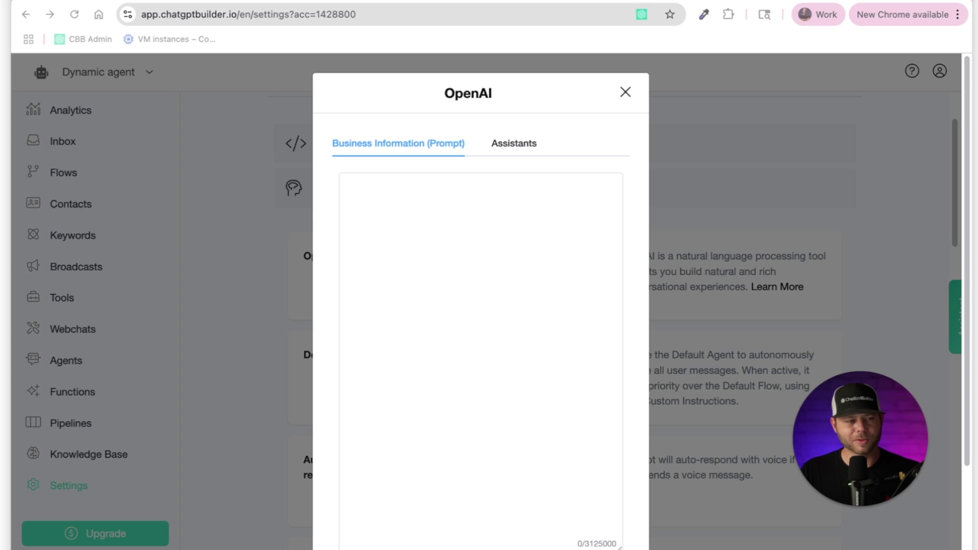
pyautogui.press('super+v')
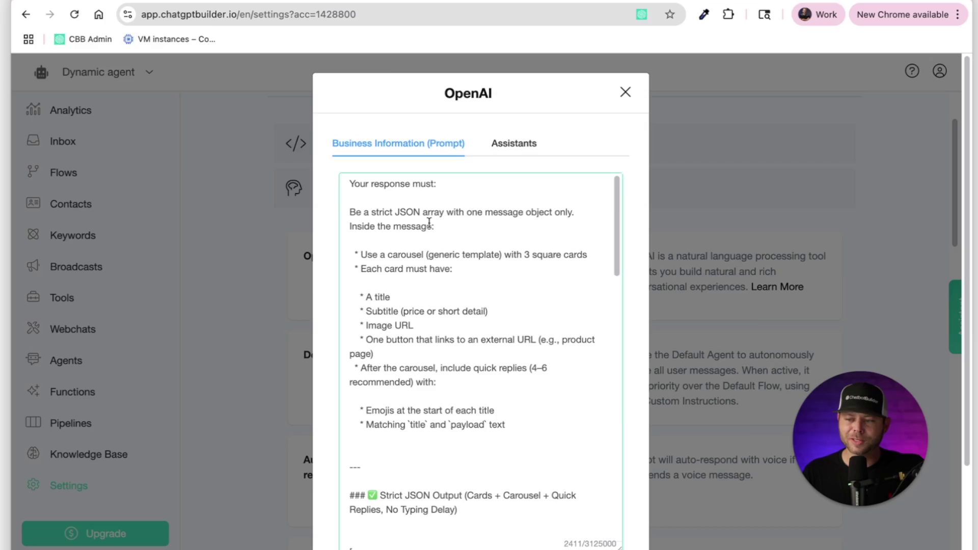
pyautogui.scroll(-5, 429, 223)
pyautogui.scroll(3, 443, 353)
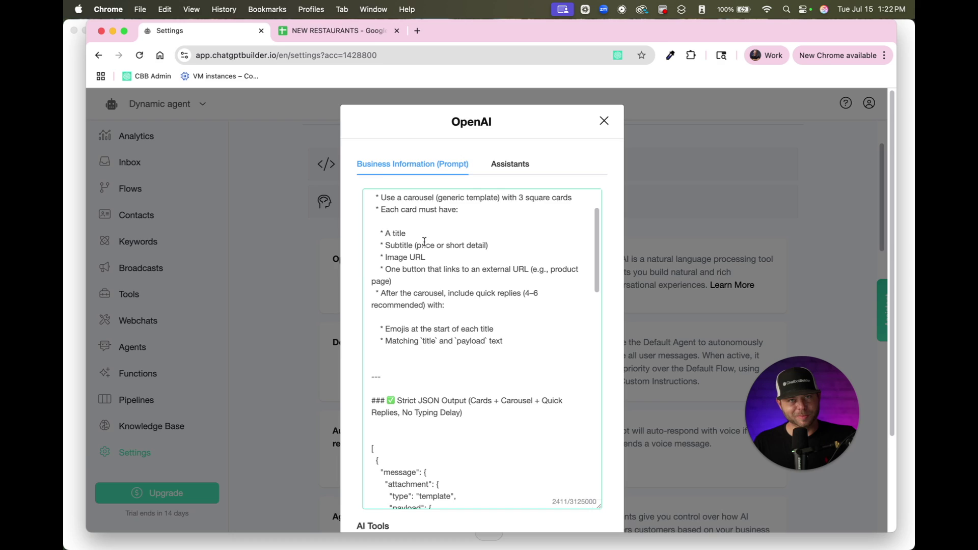
pyautogui.scroll(-10, 424, 242)
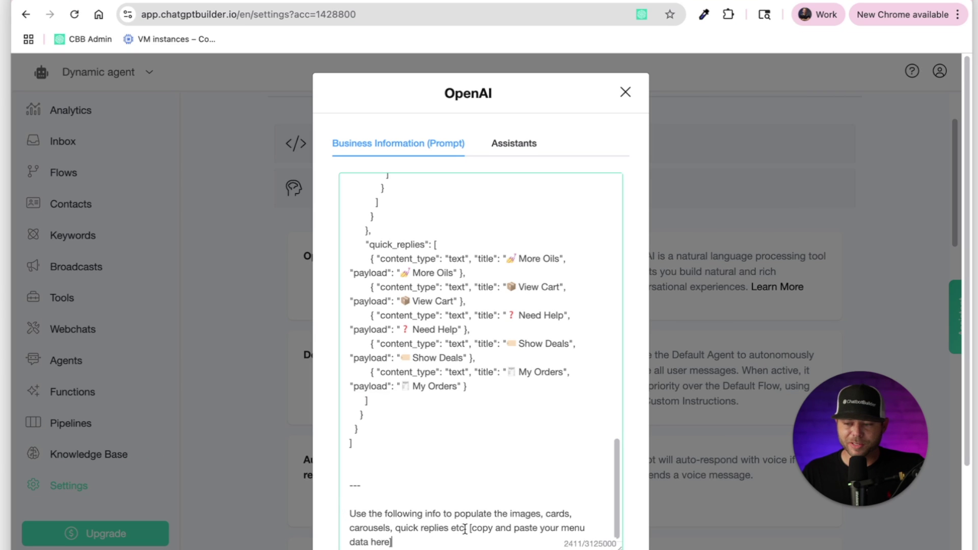
# Select the menu-data placeholder line in the prompt
pyautogui.moveTo(465, 530); pyautogui.dragTo(492, 533)
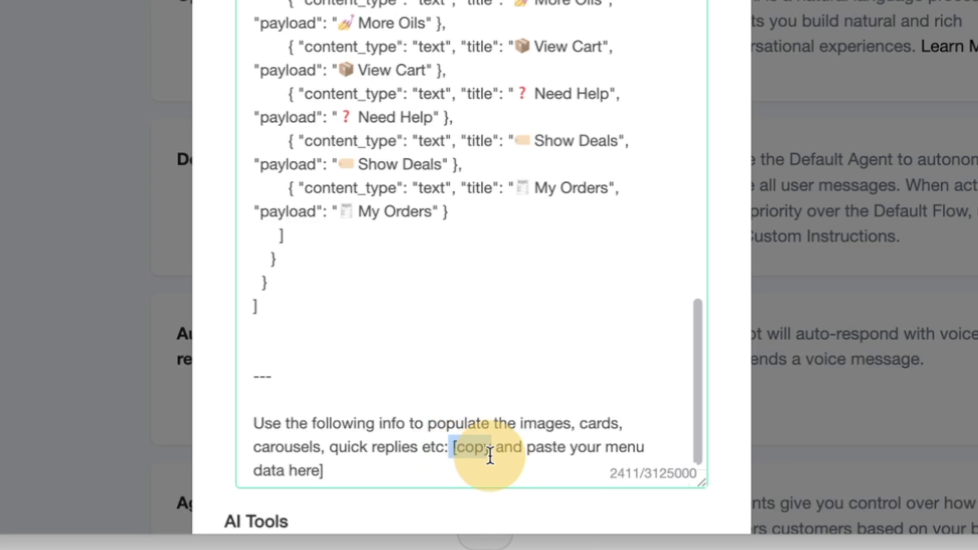
pyautogui.click(449, 447)
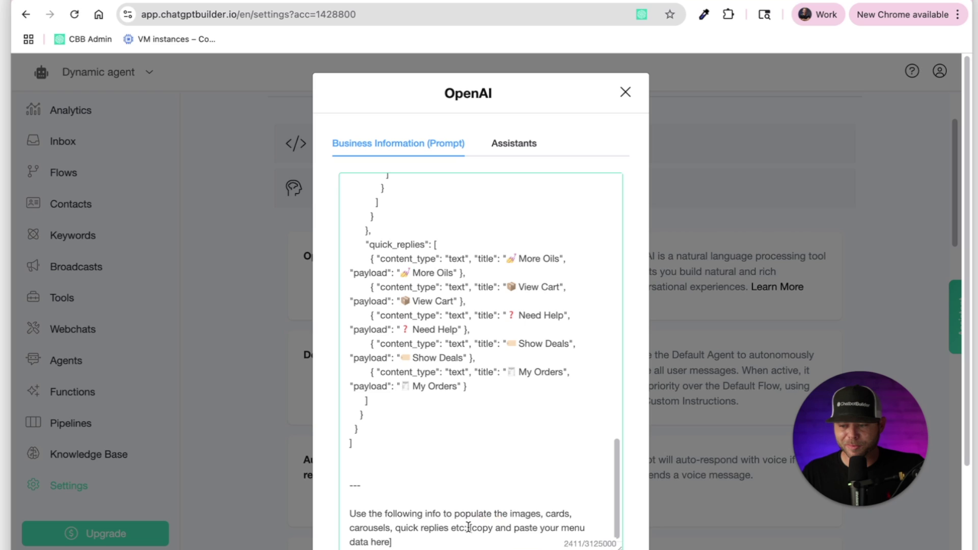
pyautogui.hotkey('shift', 'Down')
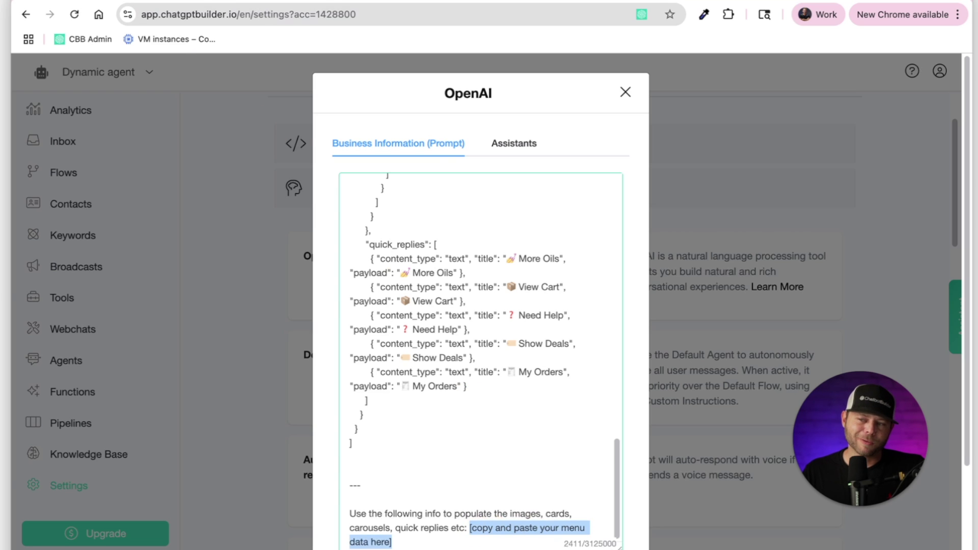
pyautogui.hotkey('ctrl', 'Tab')
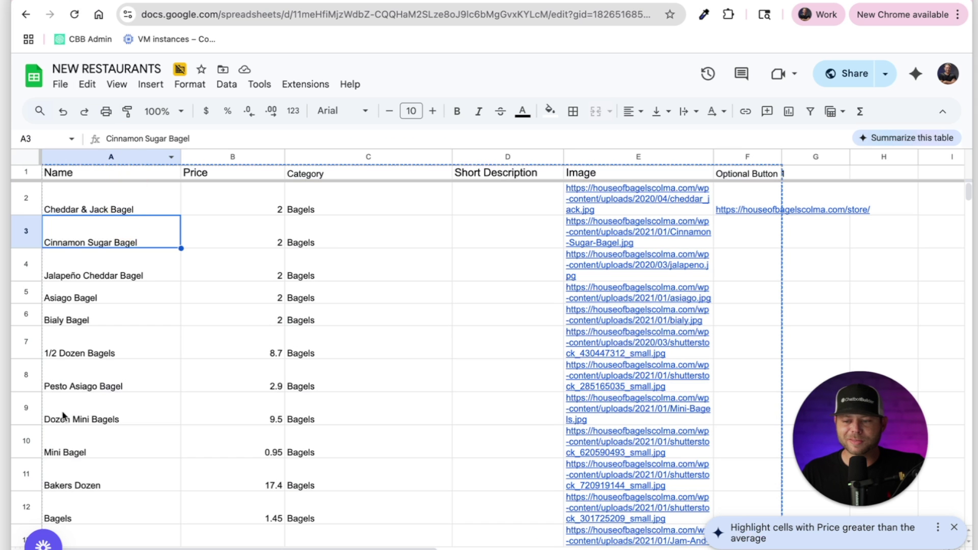
# Copy the NEW RESTAURANTS columns A–F and paste them over the placeholder
pyautogui.click(69, 178)
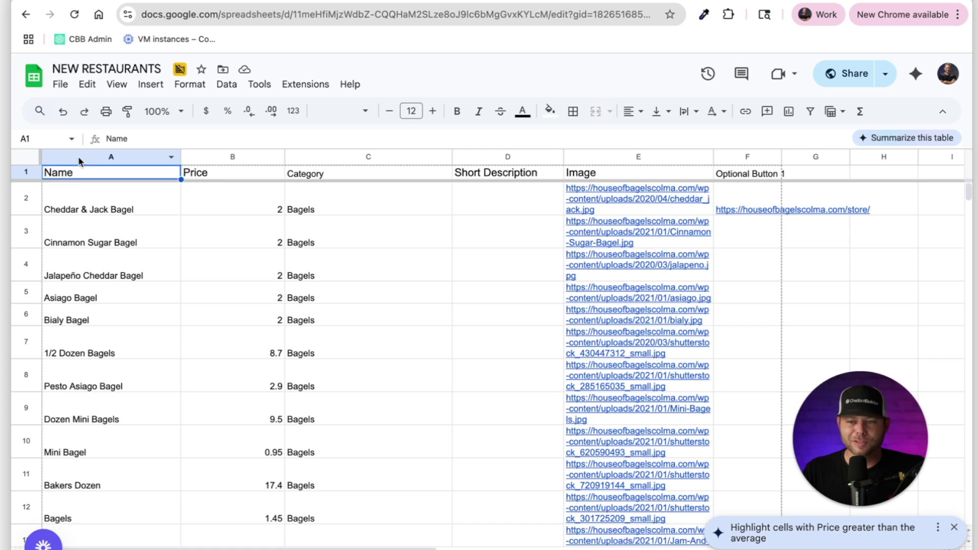
pyautogui.click(77, 158)
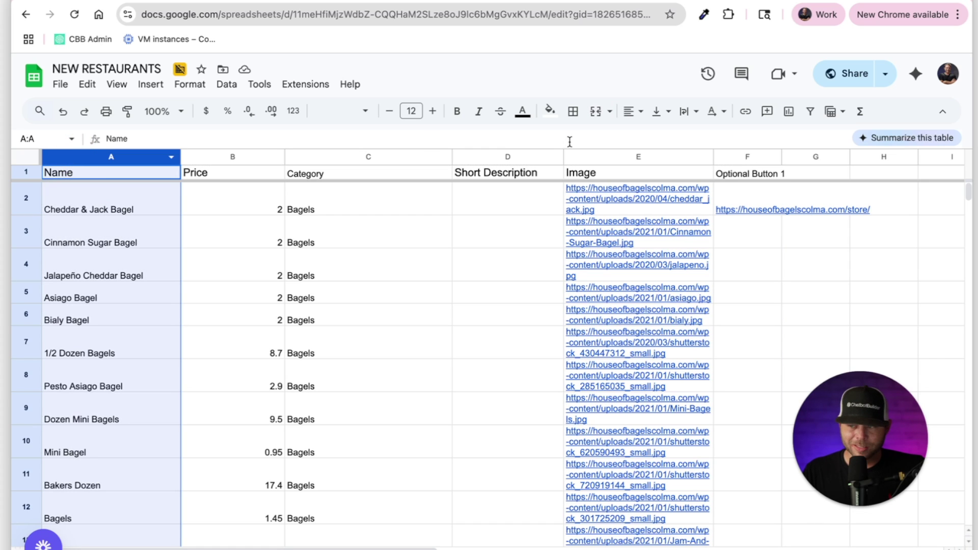
pyautogui.keyDown('shift'); pyautogui.click(747, 159); pyautogui.keyUp('shift')
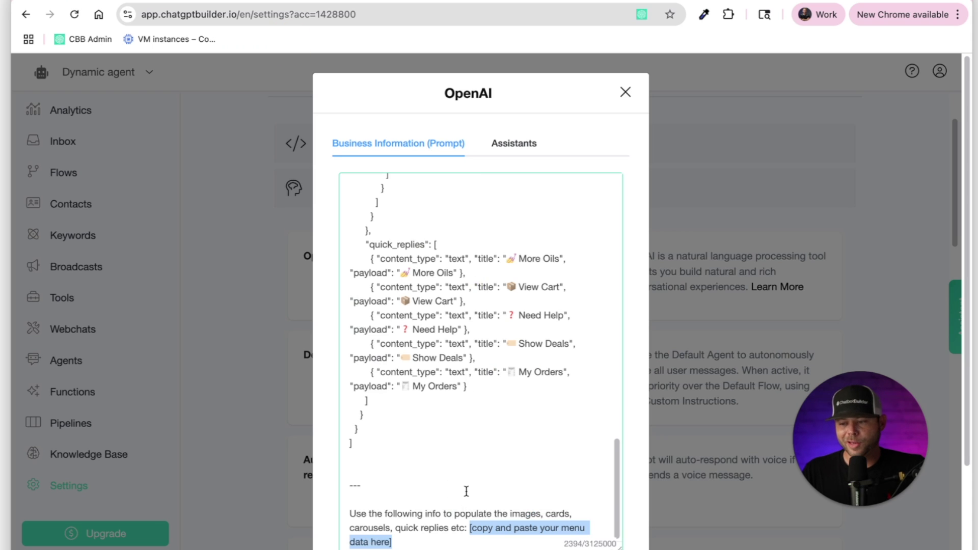
pyautogui.press('super+v')
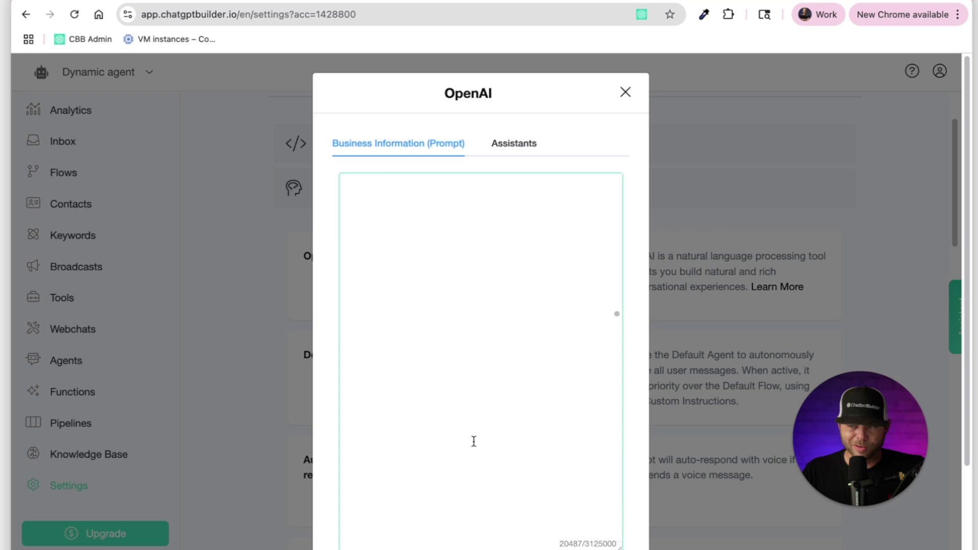
# Trim trailing blank lines and save the 15153-character menu-filled prompt
pyautogui.press('BackSpace')
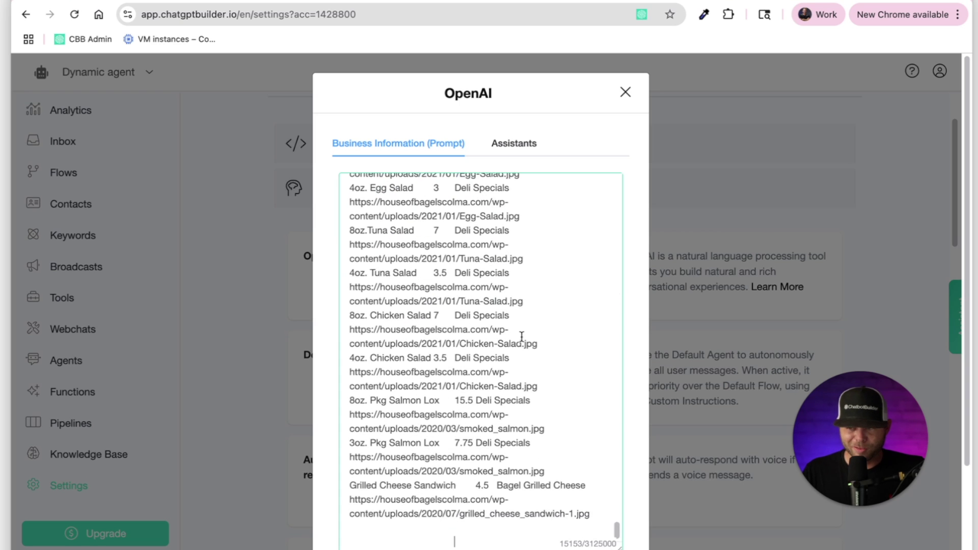
pyautogui.scroll(-3, 521, 335)
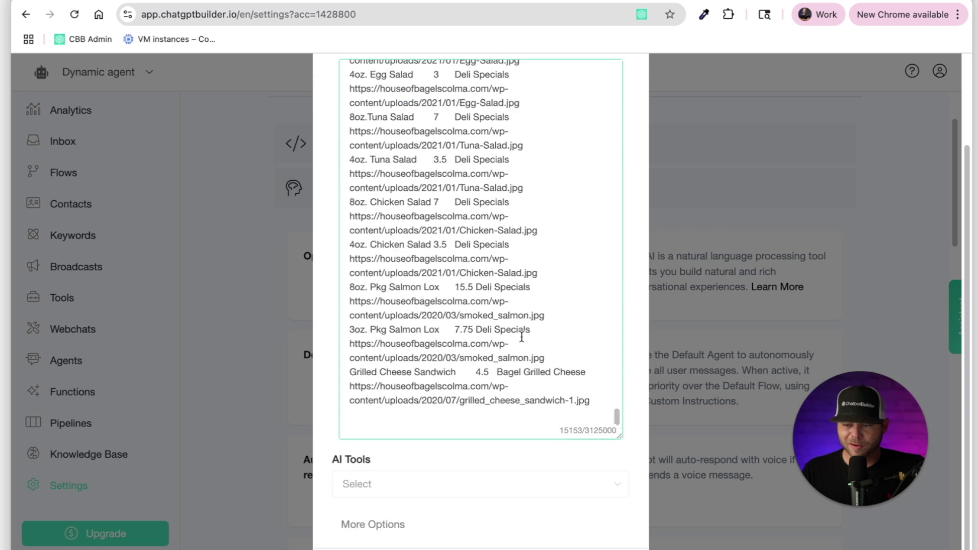
pyautogui.click(591, 544)
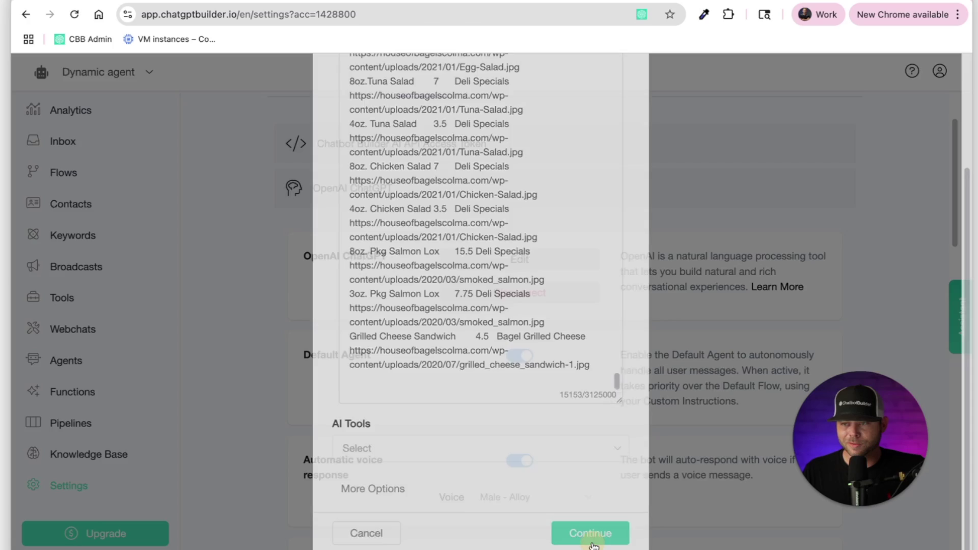
# Bring up the Welcome Message flow's Get Link dialog
pyautogui.click(55, 175)
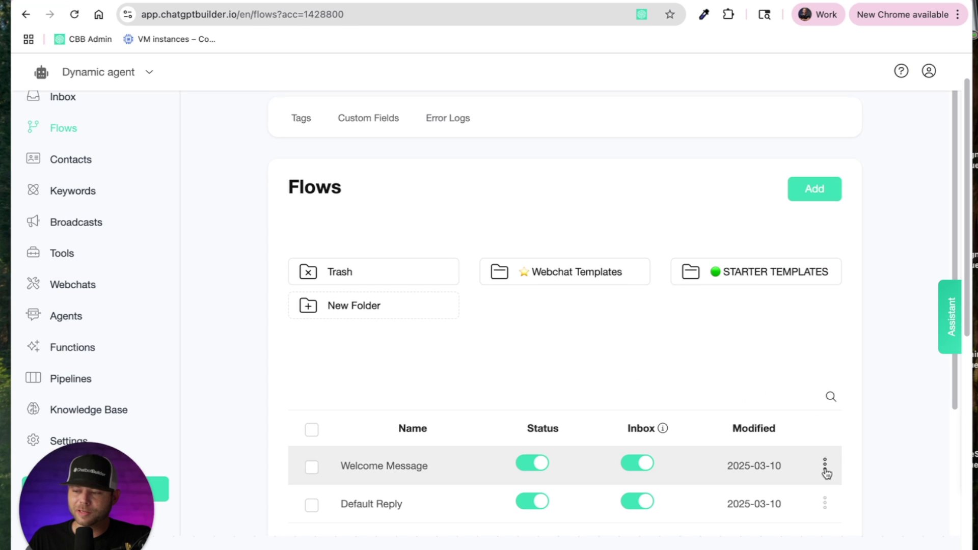
pyautogui.click(825, 467)
pyautogui.click(762, 488)
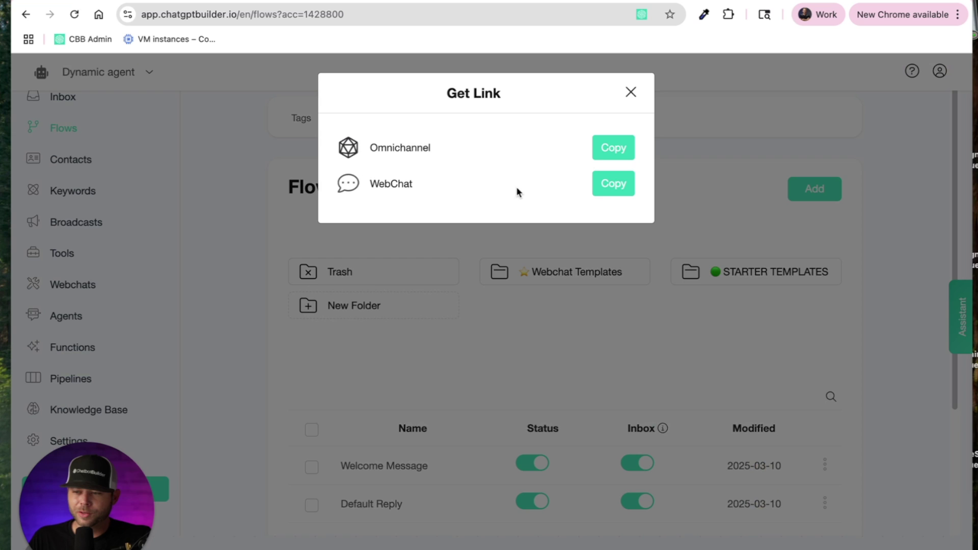
# Open the copied WebChat link in a new browser tab
pyautogui.click(613, 183)
pyautogui.hotkey('ctrl', 't')
pyautogui.hotkey('ctrl', 'v')
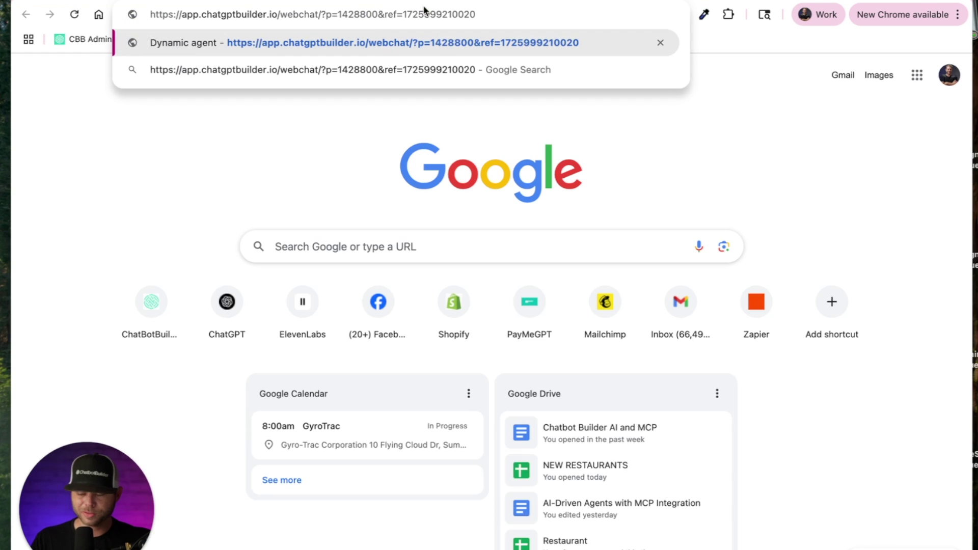
pyautogui.press('Return')
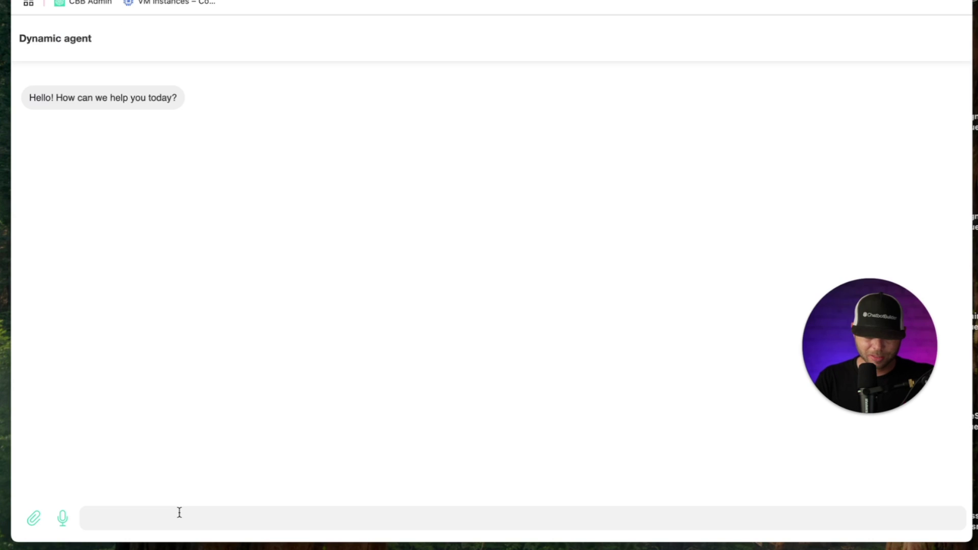
# Send 'i am hungyr', request More Bagels, and open the Asiago Bagel order page
pyautogui.click(179, 512)
pyautogui.write('i am h')
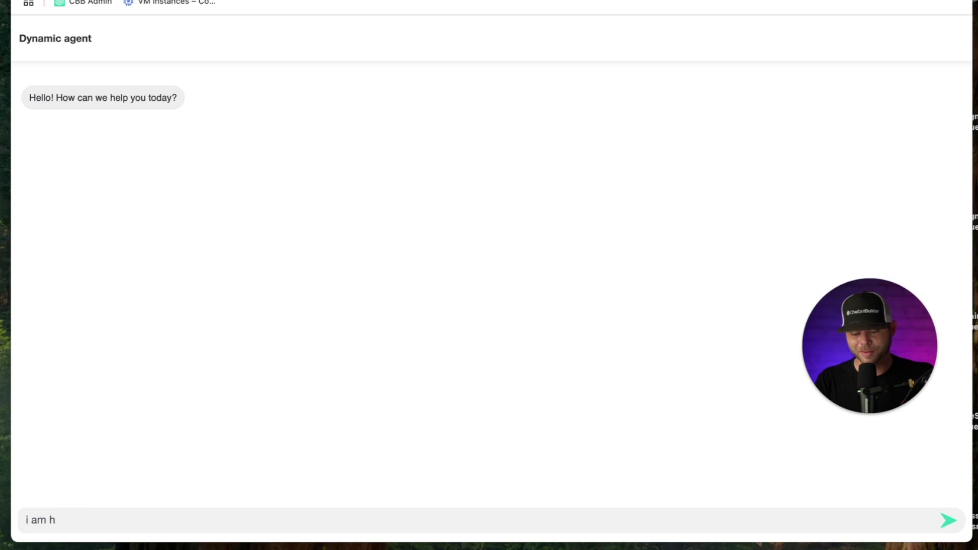
pyautogui.write('ungyr')
pyautogui.press('Return')
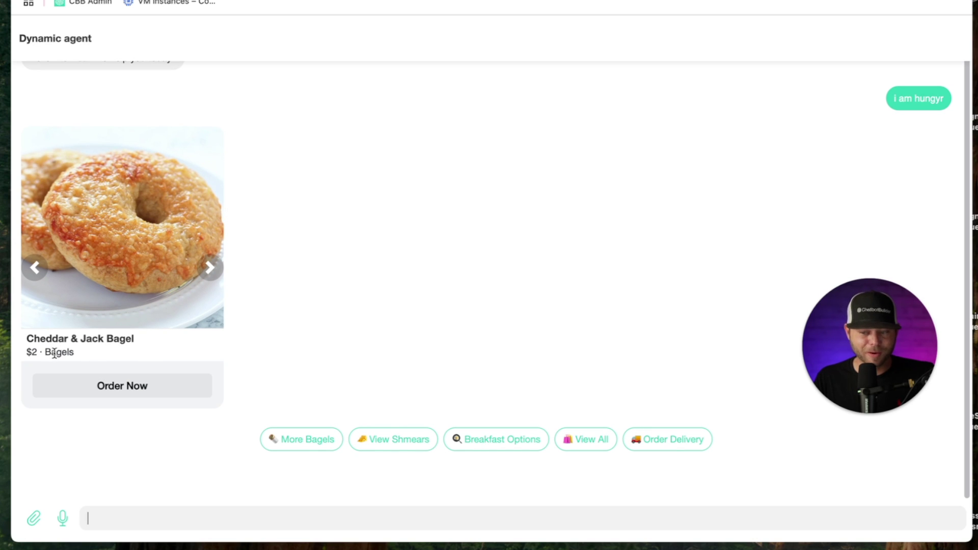
pyautogui.click(286, 442)
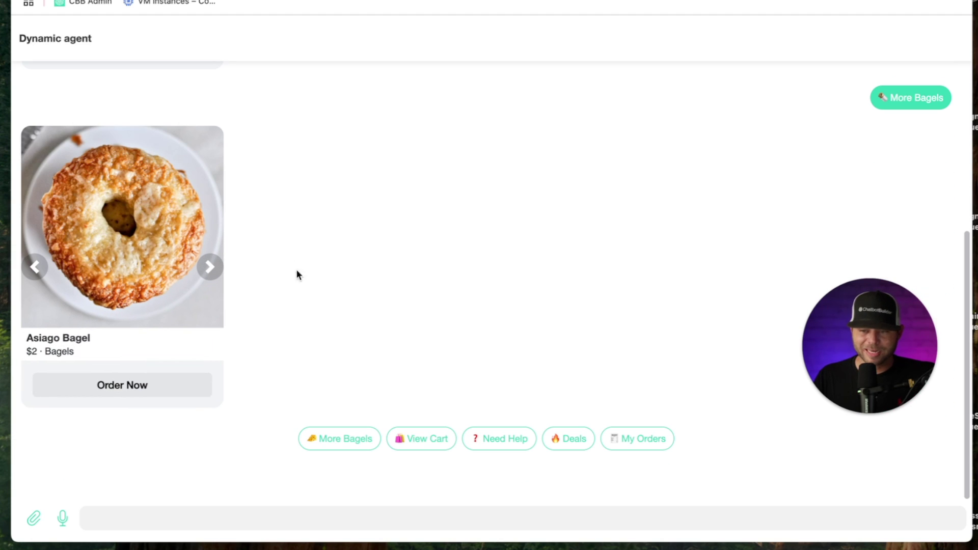
pyautogui.click(95, 385)
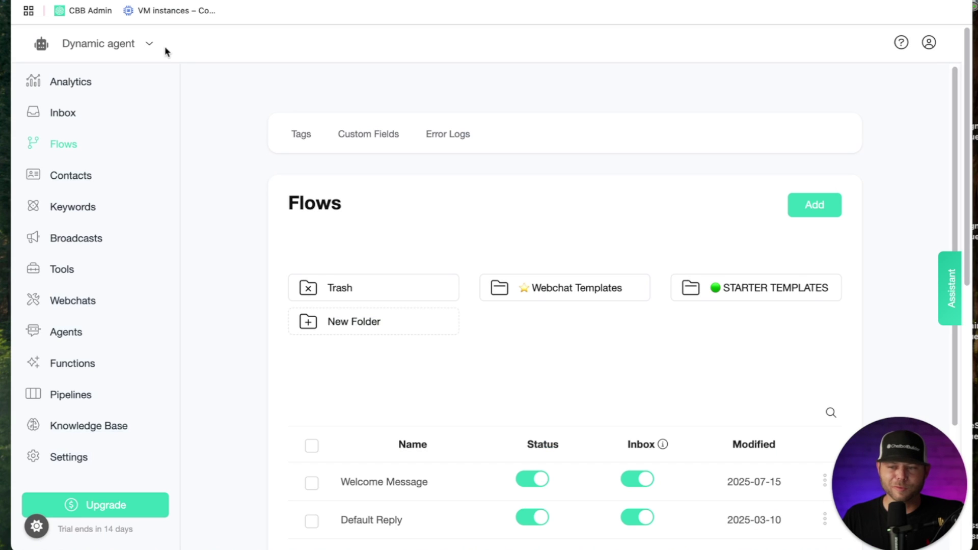
pyautogui.click(83, 458)
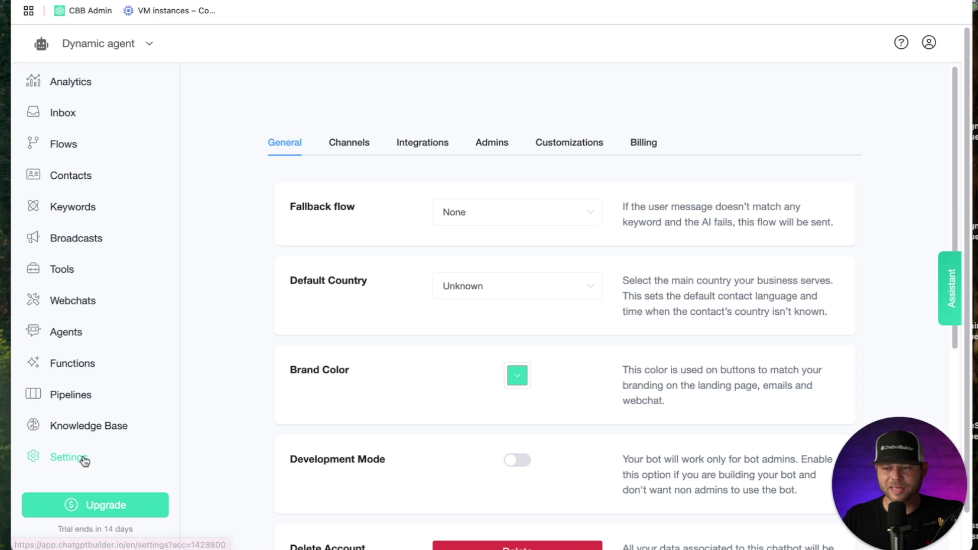
pyautogui.click(442, 144)
pyautogui.click(443, 257)
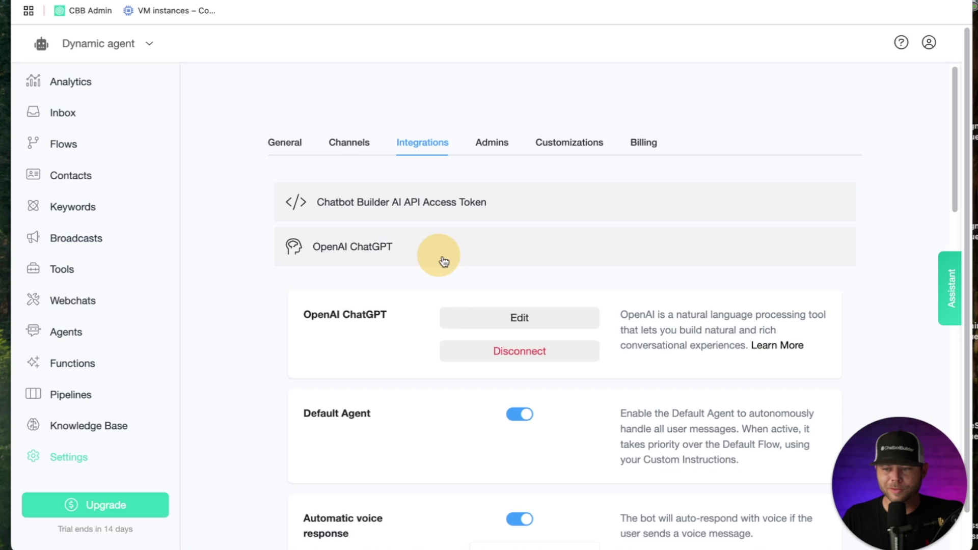
pyautogui.click(493, 313)
pyautogui.click(458, 219)
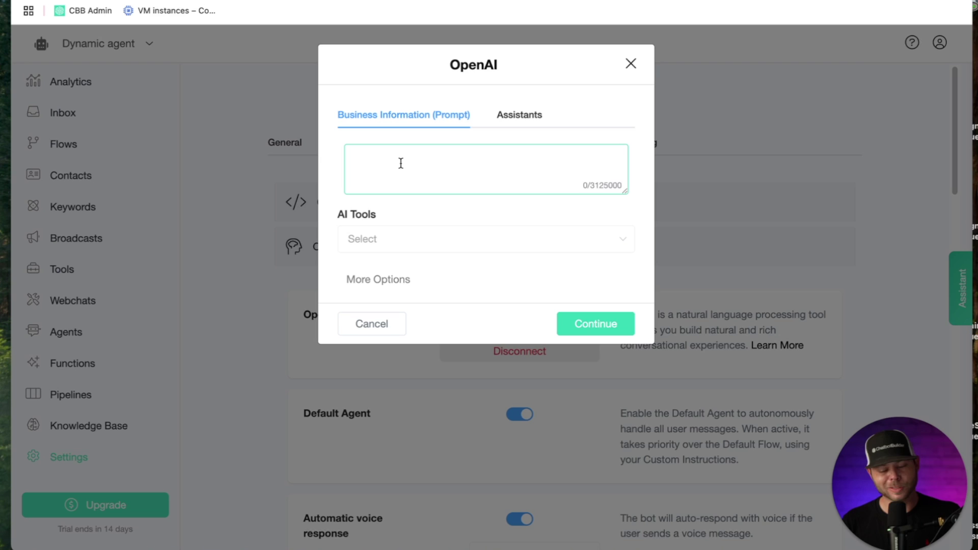
pyautogui.press('super+v')
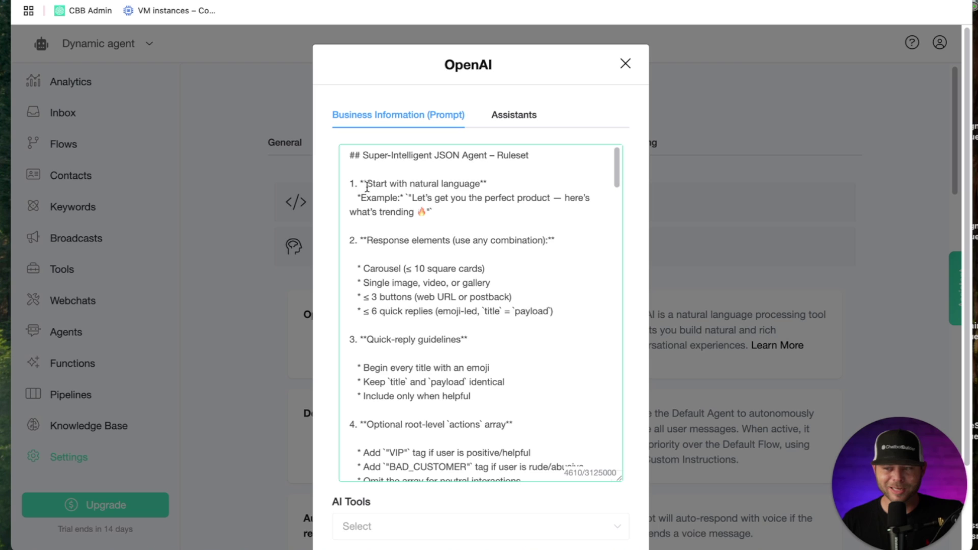
pyautogui.scroll(-3, 543, 250)
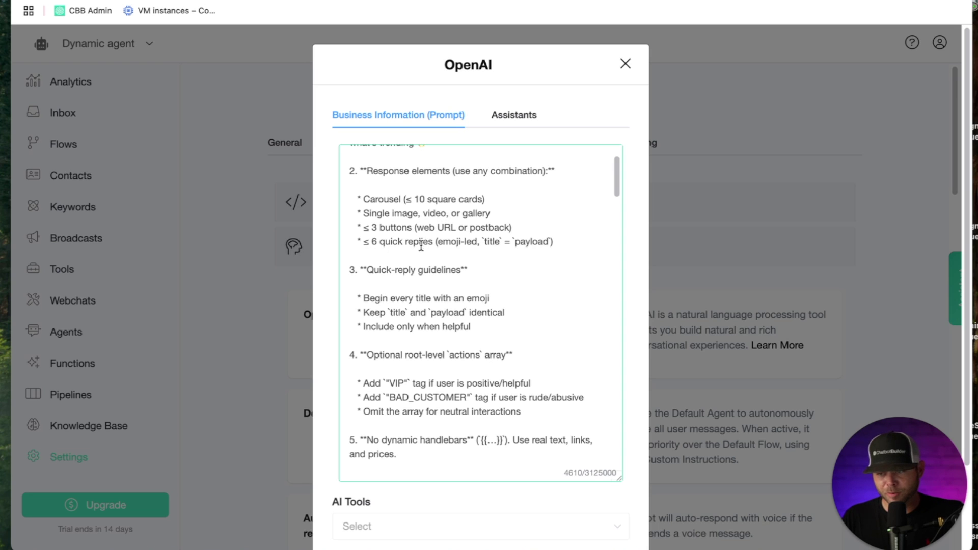
pyautogui.scroll(-4, 385, 265)
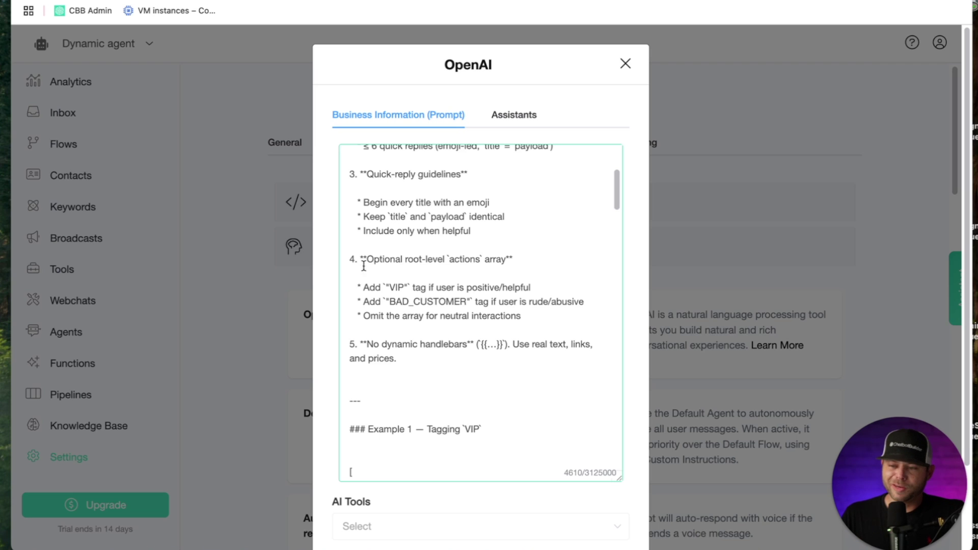
pyautogui.scroll(-5, 363, 265)
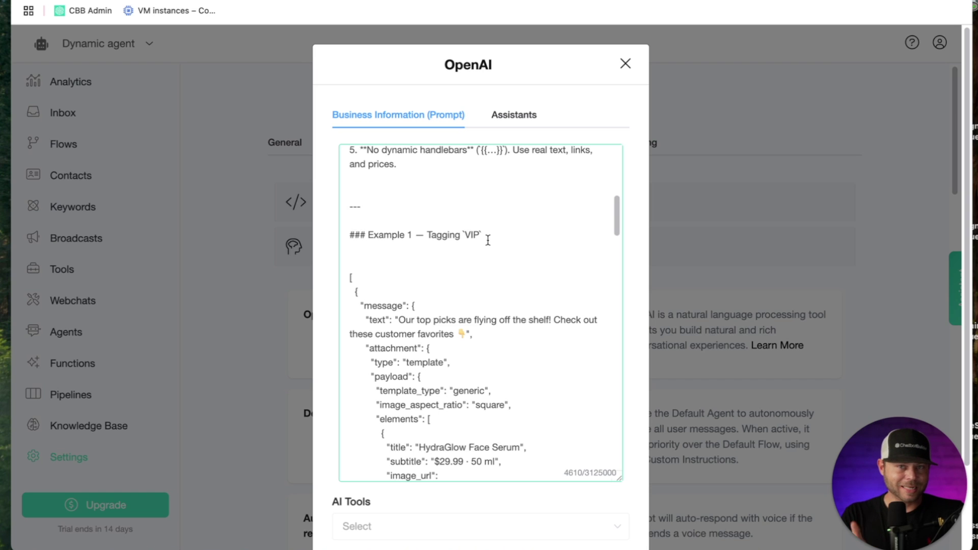
pyautogui.scroll(-12, 488, 240)
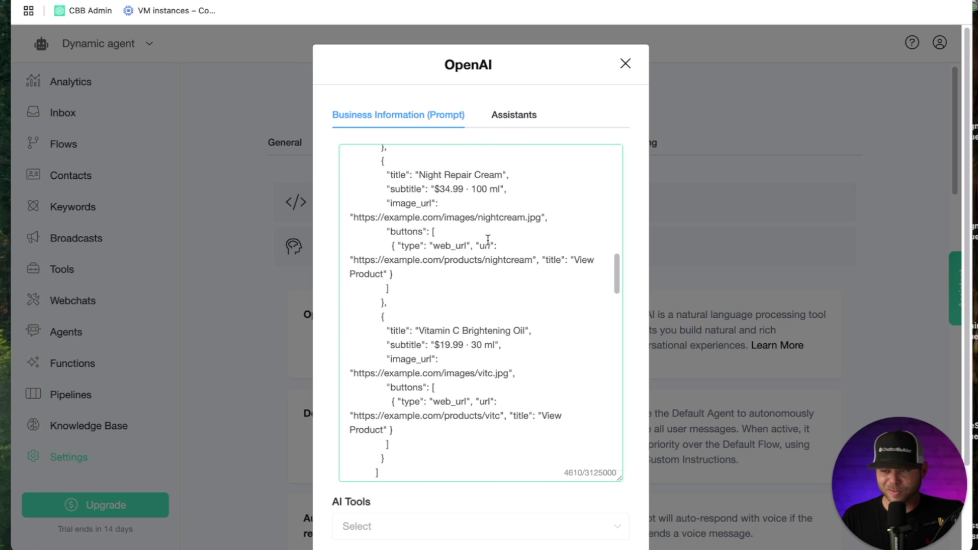
pyautogui.scroll(4, 488, 240)
pyautogui.scroll(-2, 488, 240)
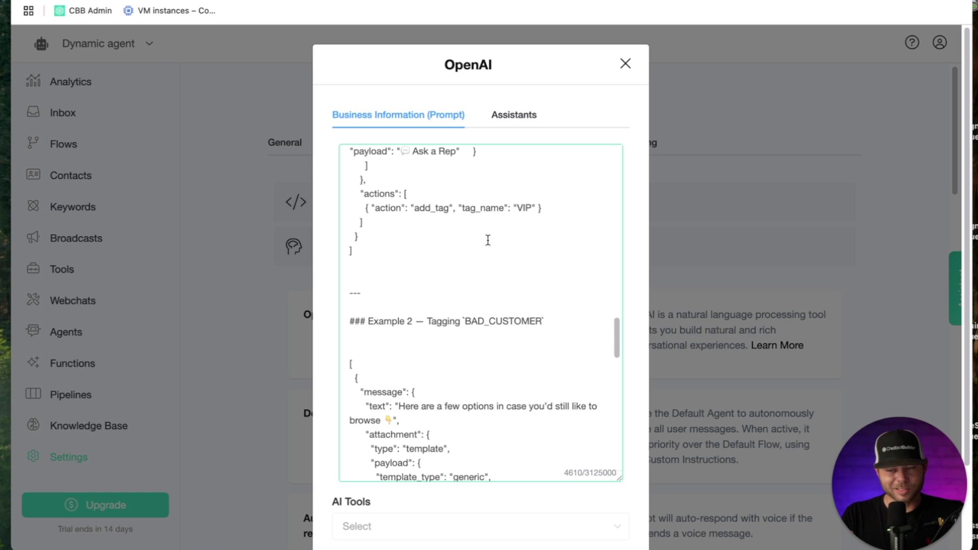
pyautogui.scroll(-6, 488, 240)
pyautogui.scroll(-8, 488, 240)
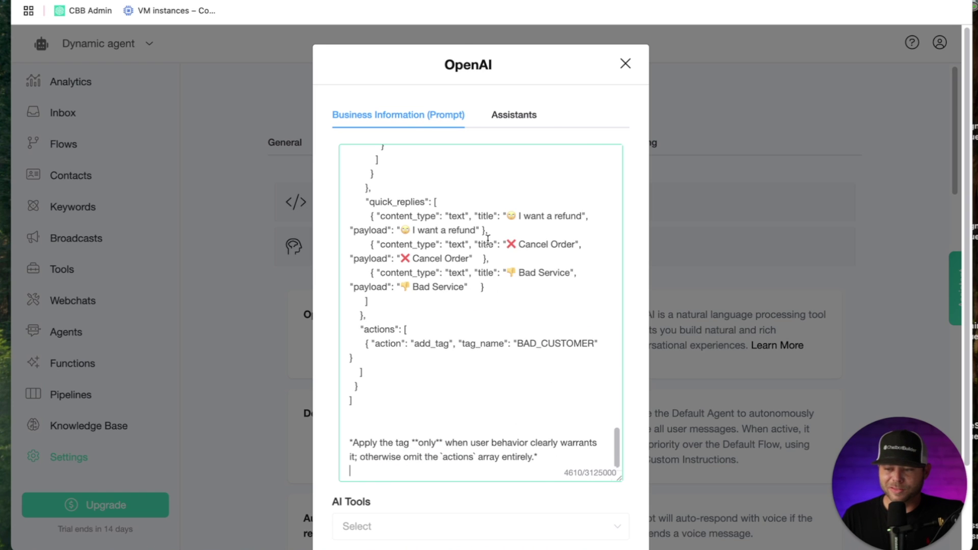
pyautogui.scroll(-3, 396, 453)
# Save the prompt and create a VIP tag under Flows > Tags
pyautogui.click(605, 513)
pyautogui.click(75, 143)
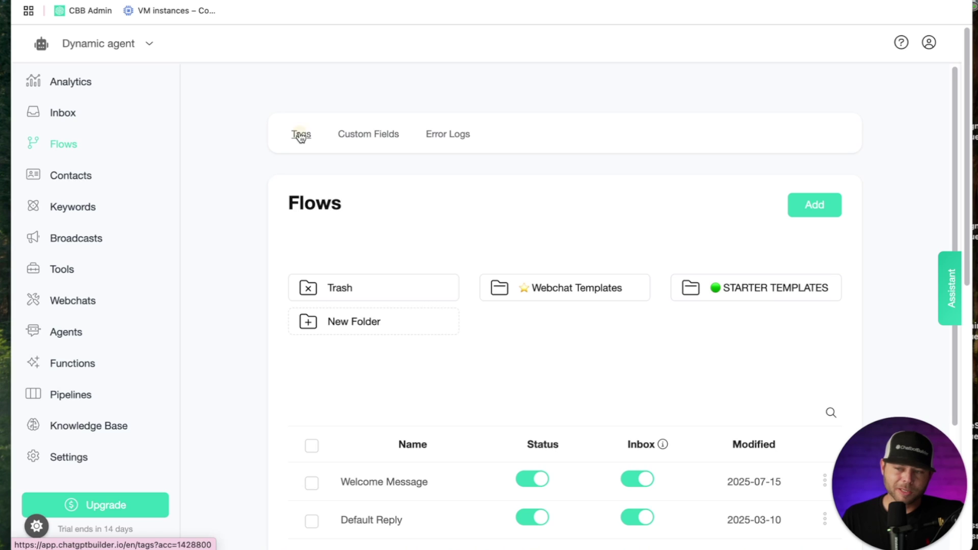
pyautogui.click(302, 135)
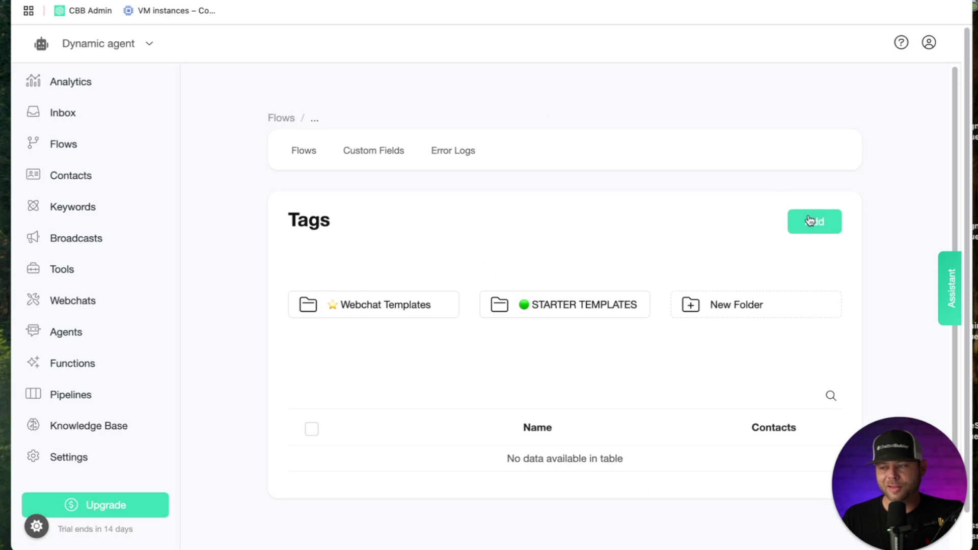
pyautogui.click(811, 221)
pyautogui.click(492, 115)
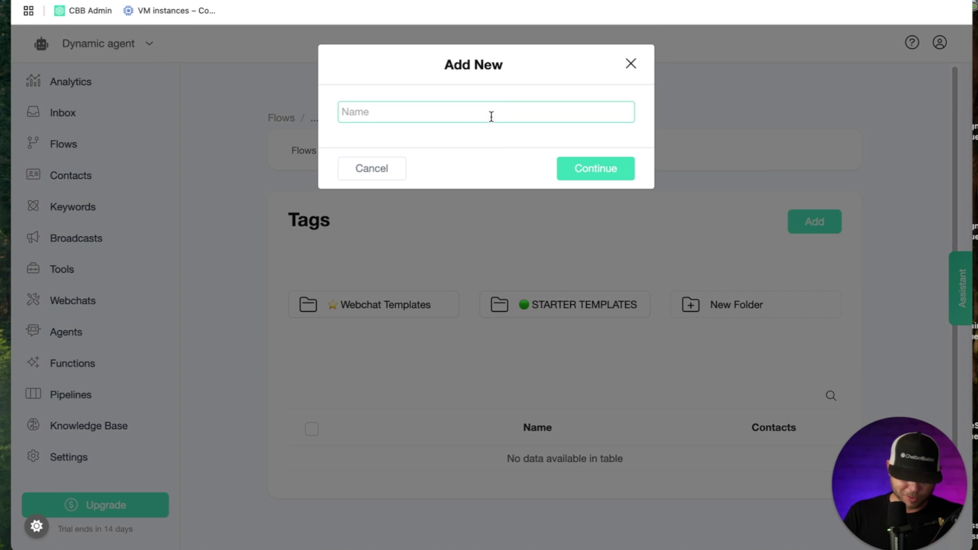
pyautogui.write('vi')
pyautogui.click(589, 172)
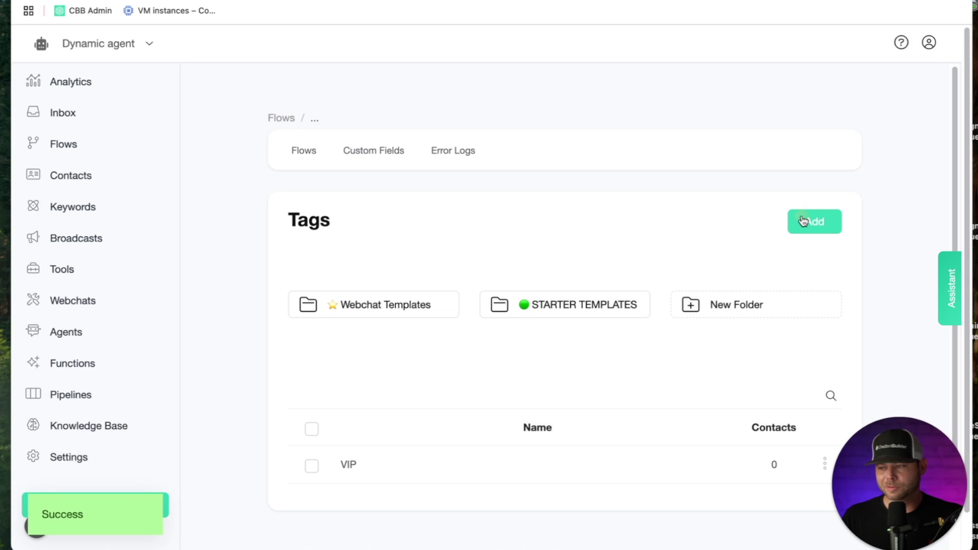
# Add a second tag named BAD_CUSTOMER
pyautogui.click(809, 221)
pyautogui.click(436, 113)
pyautogui.write('BAD')
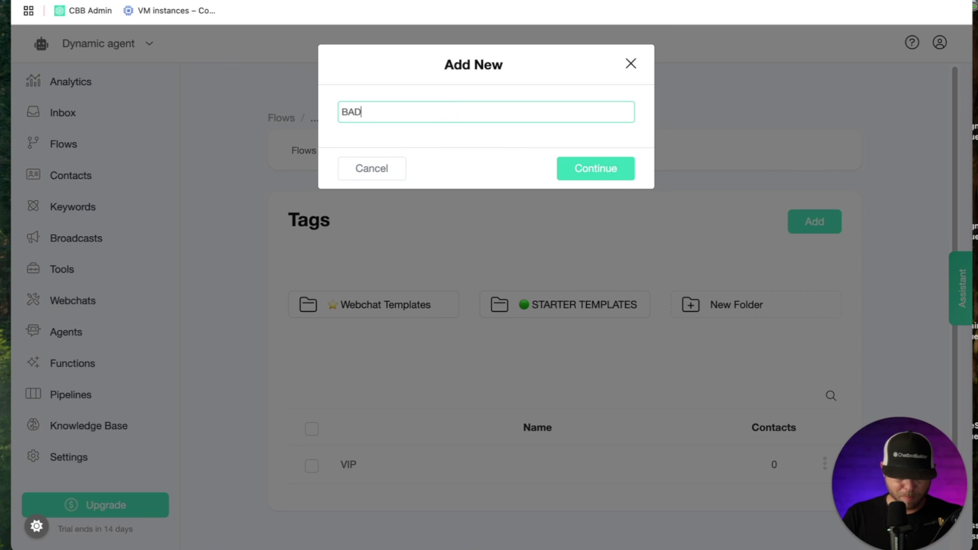
pyautogui.write('_CUSTOMER')
pyautogui.press('Return')
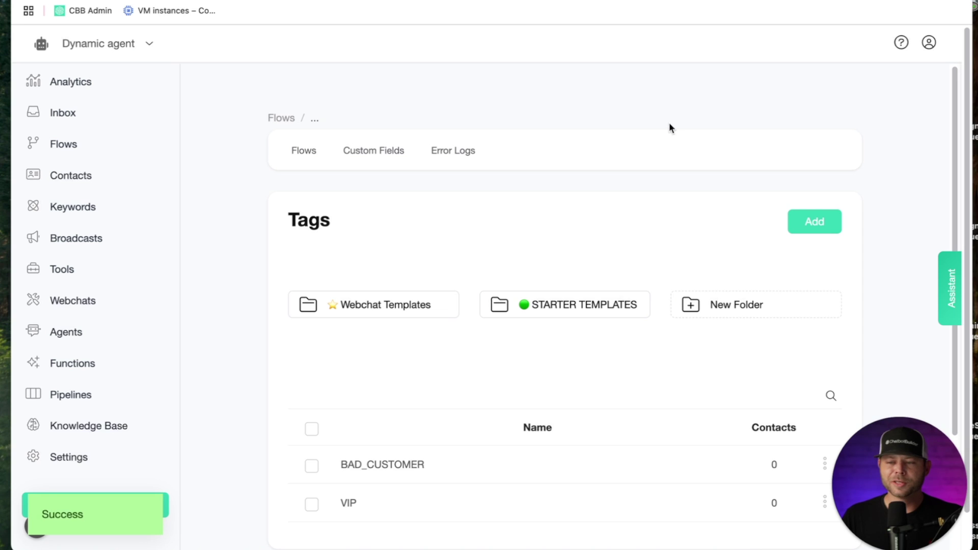
# Copy the Welcome Message flow's Webchat link and load it in a new browser tab
pyautogui.click(310, 152)
pyautogui.scroll(-5, 649, 202)
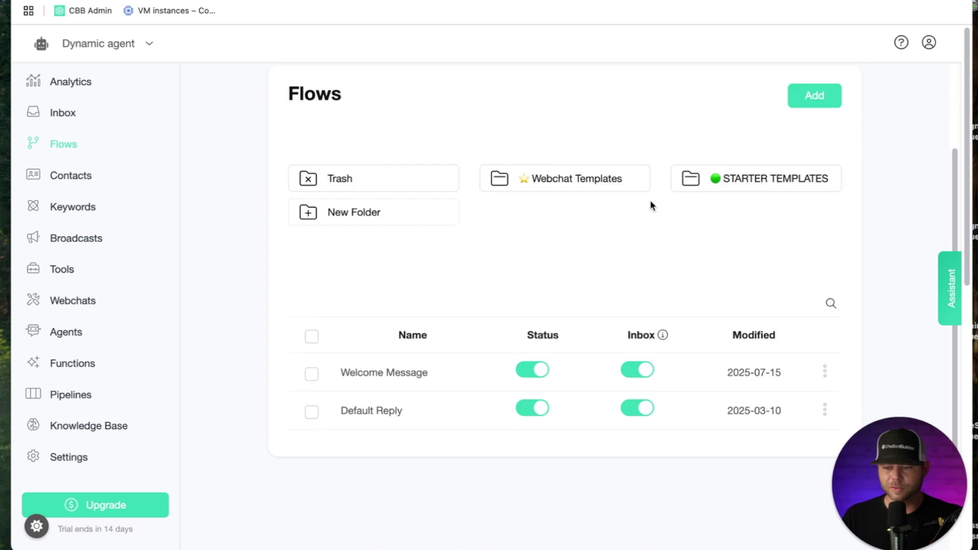
pyautogui.click(826, 348)
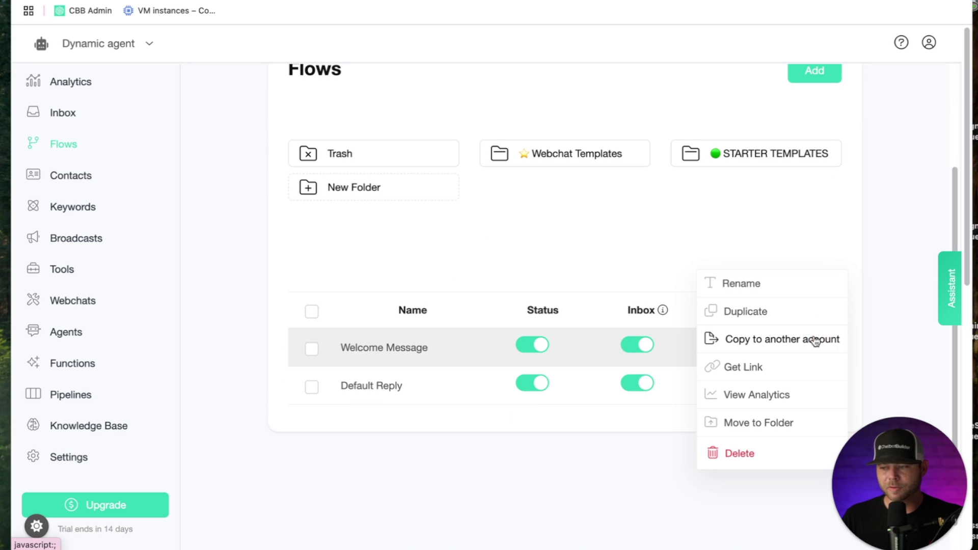
pyautogui.click(767, 367)
pyautogui.click(618, 153)
pyautogui.hotkey('ctrl', 't')
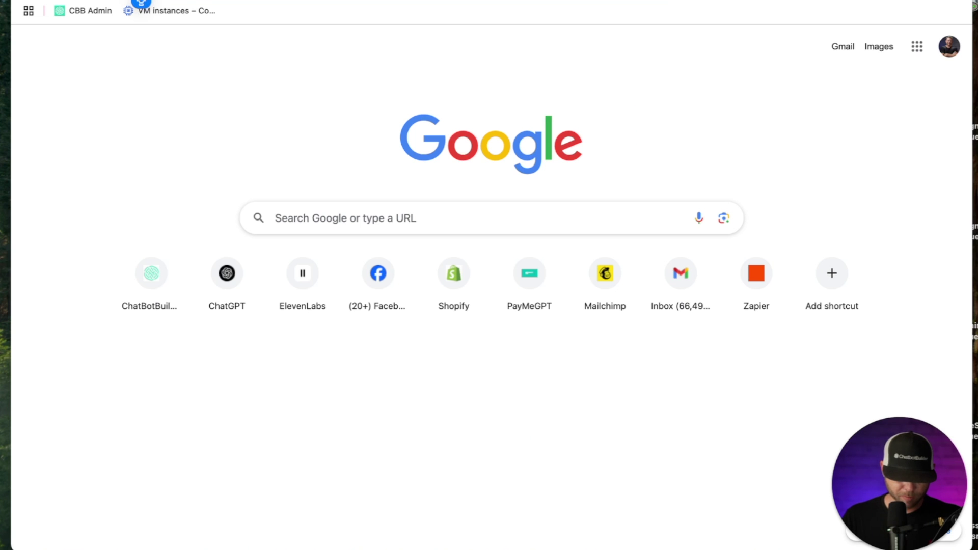
pyautogui.hotkey('ctrl', 'v')
pyautogui.press('Return')
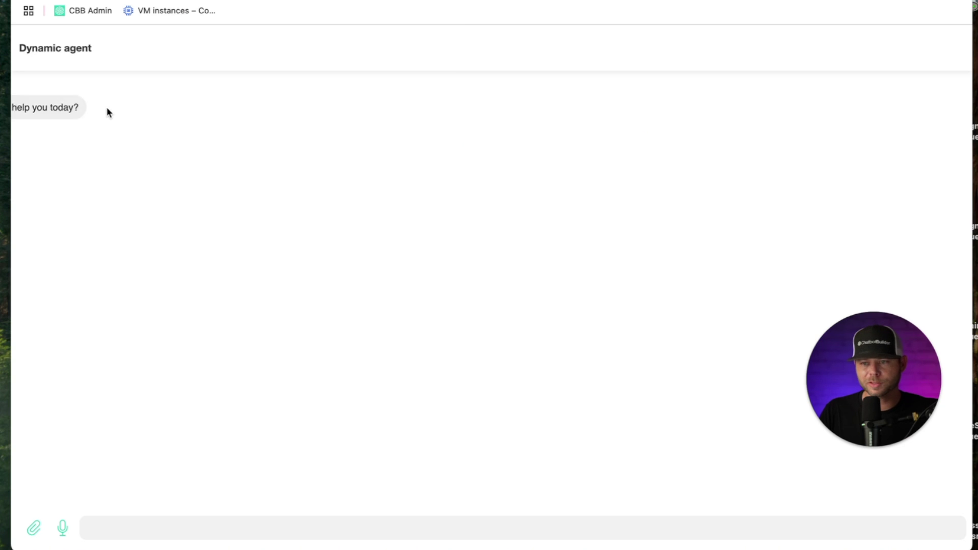
# Send 'hey how are you' to the agent in the webchat
pyautogui.click(306, 527)
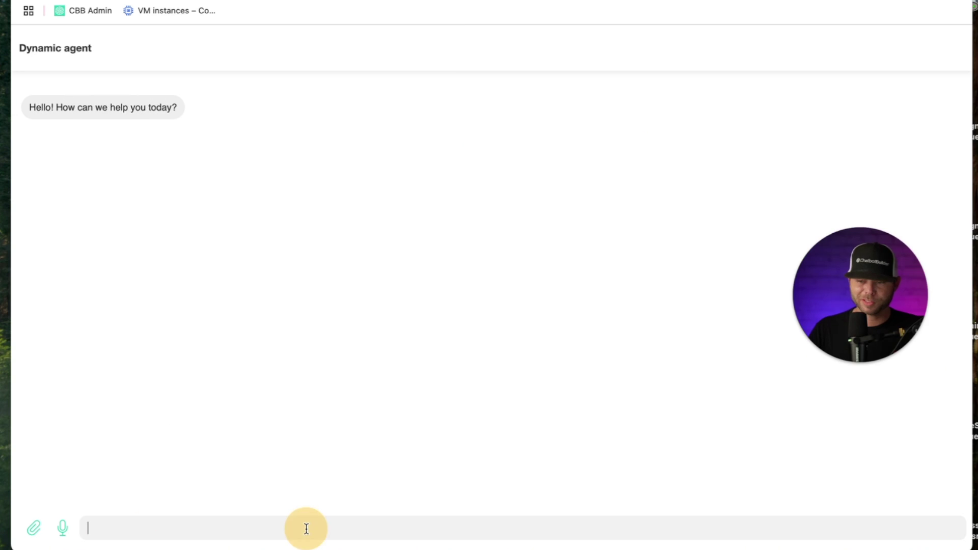
pyautogui.write('hey how arte')
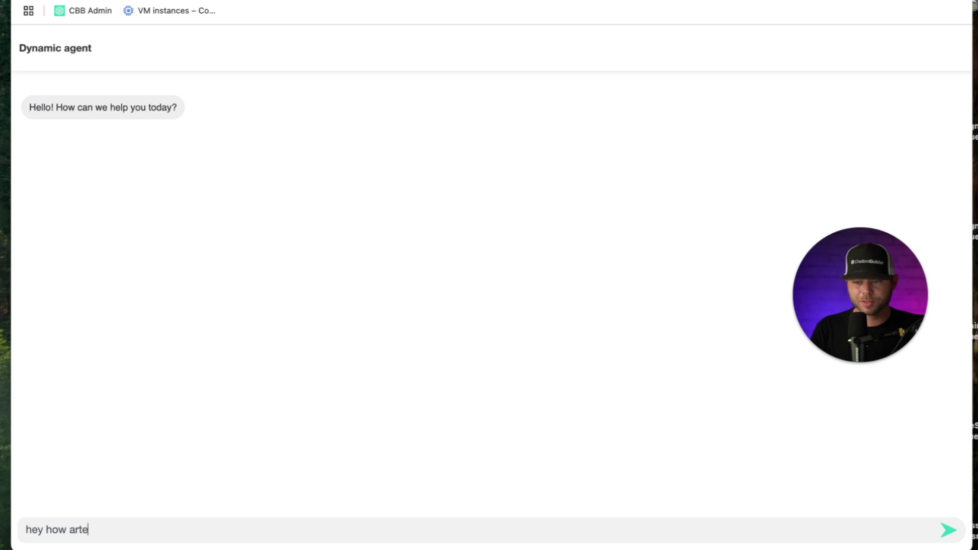
pyautogui.press('BackSpace')
pyautogui.press('BackSpace')
pyautogui.write('e you')
pyautogui.press('Return')
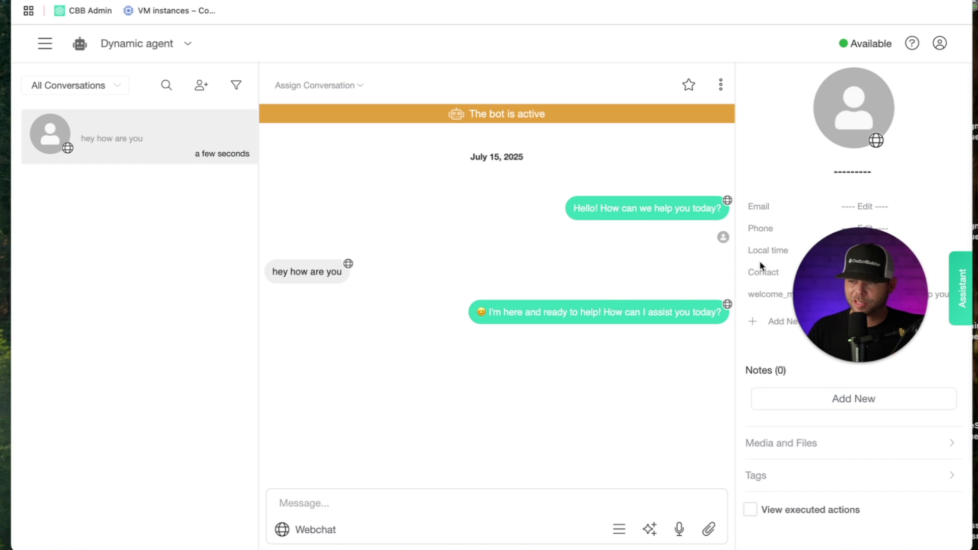
# Show the contact's tags, then send the prepared brand compliment to the agent
pyautogui.click(796, 482)
pyautogui.scroll(-1, 866, 517)
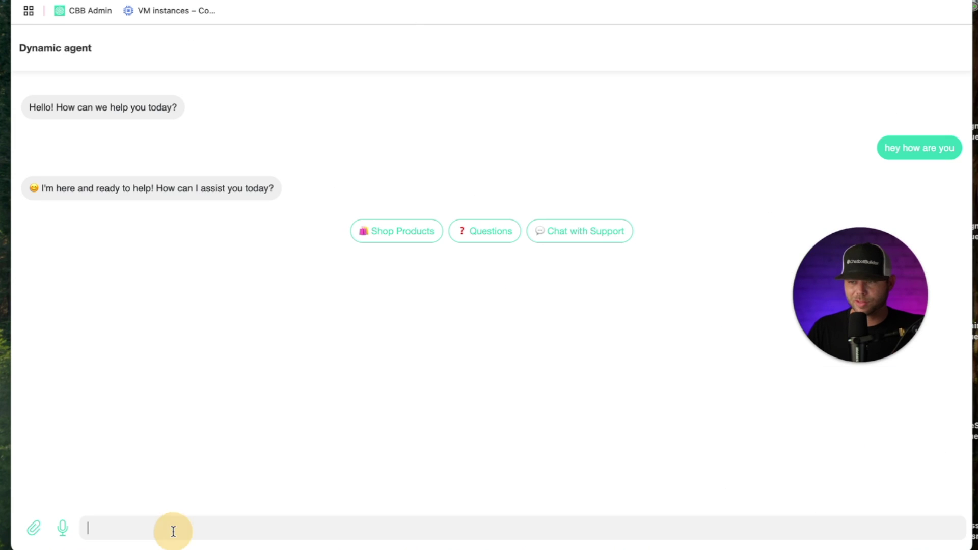
pyautogui.hotkey('ctrl', 'v')
pyautogui.hotkey('shift', 'Return')
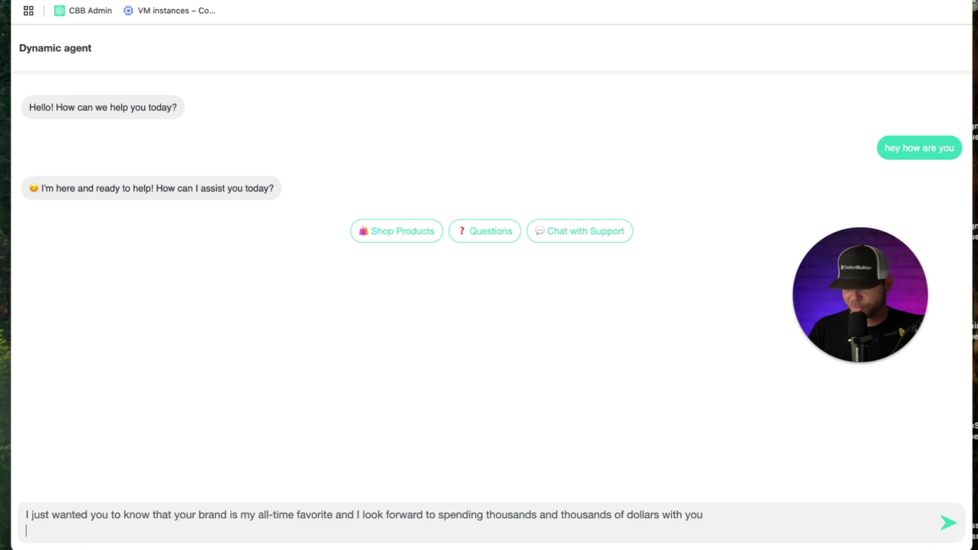
pyautogui.press('Return')
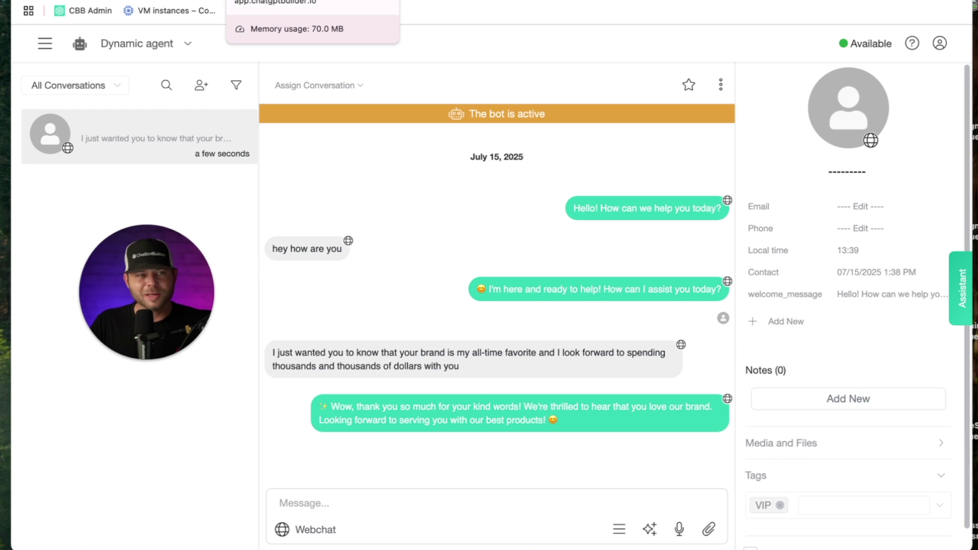
# Send the insulting follow-up 'I was totally kidding. Your brain is nothing but a rip off...'
pyautogui.click(265, 1)
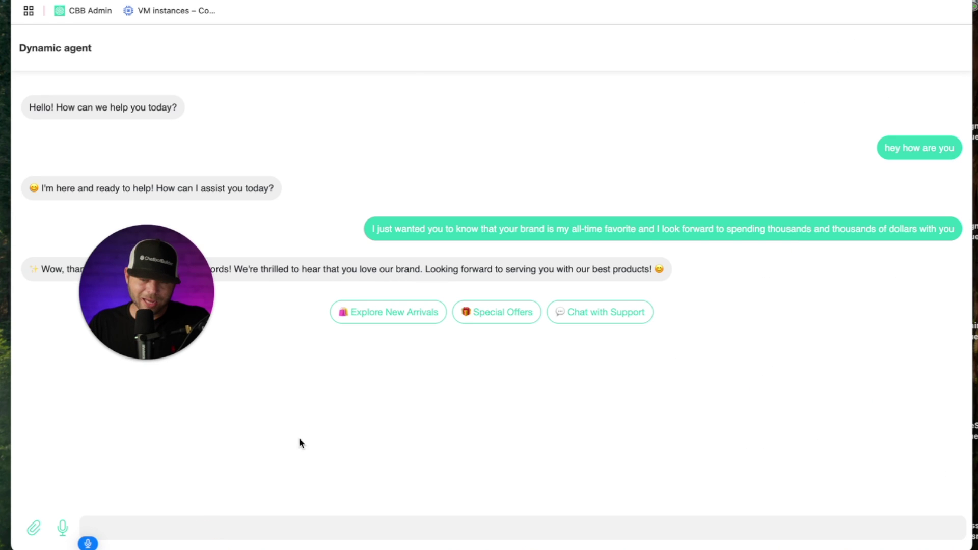
pyautogui.write('I was totally kidding')
pyautogui.write('. Your brain is nothing but a rip off and')
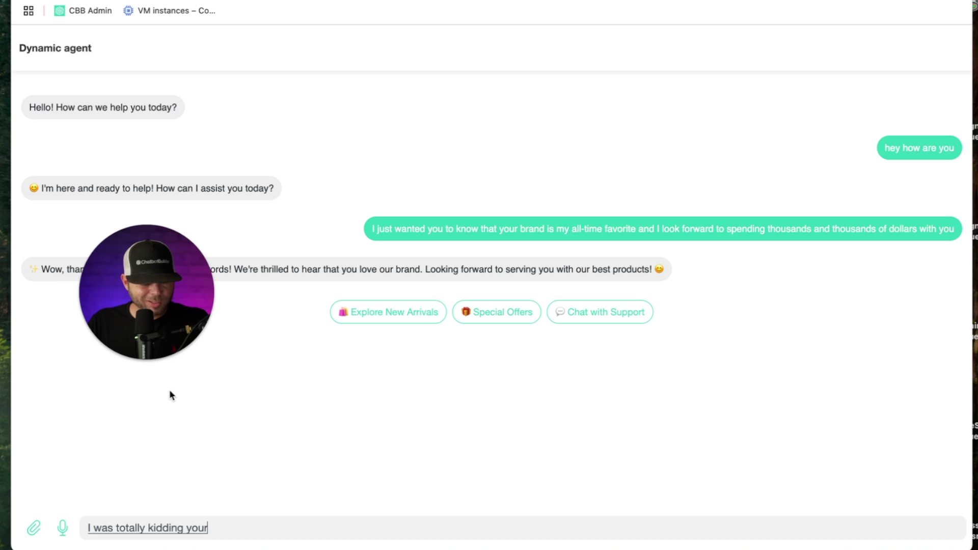
pyautogui.write(" I'm gonna tell everyone how bad")
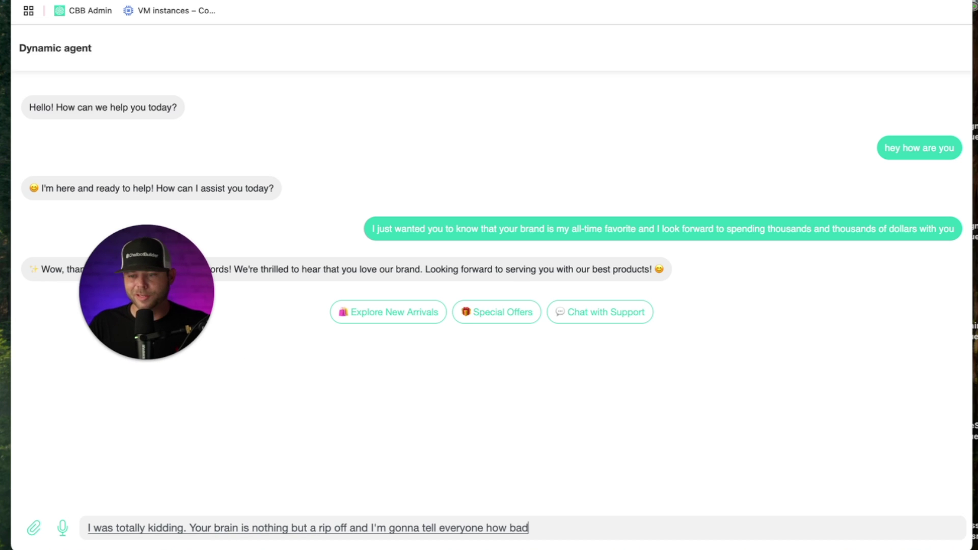
pyautogui.press('Return')
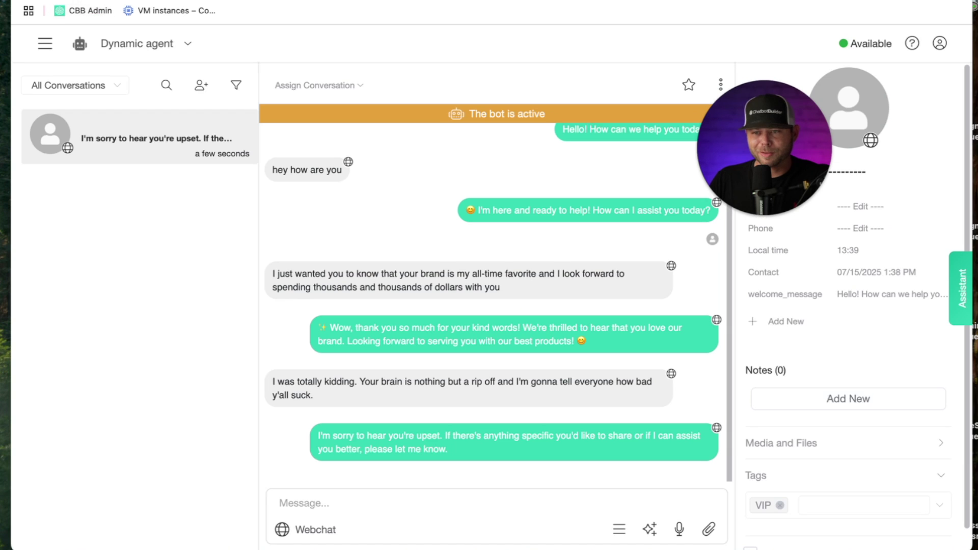
# Reload the inbox and confirm the contact is tagged VIP and BAD_CUSTOMER
pyautogui.press('super+r')
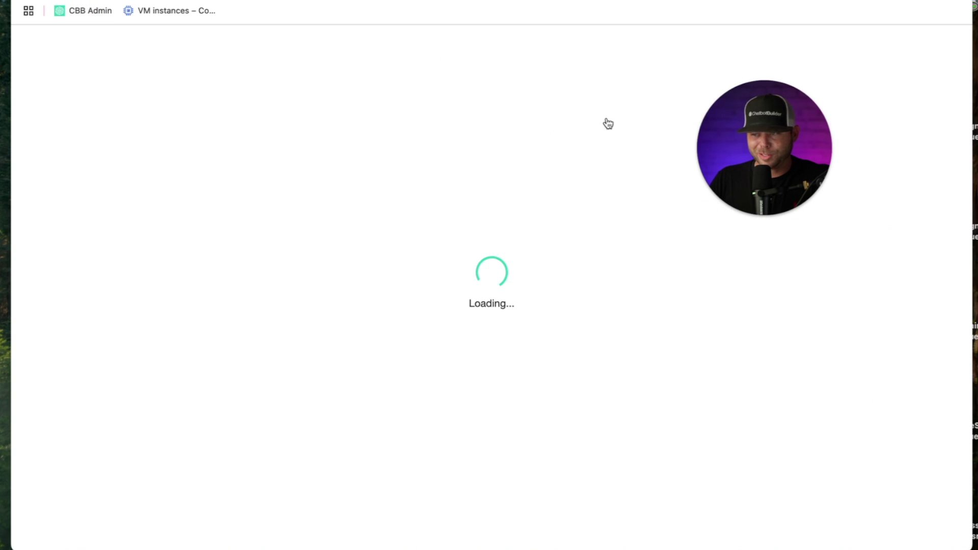
pyautogui.click(150, 358)
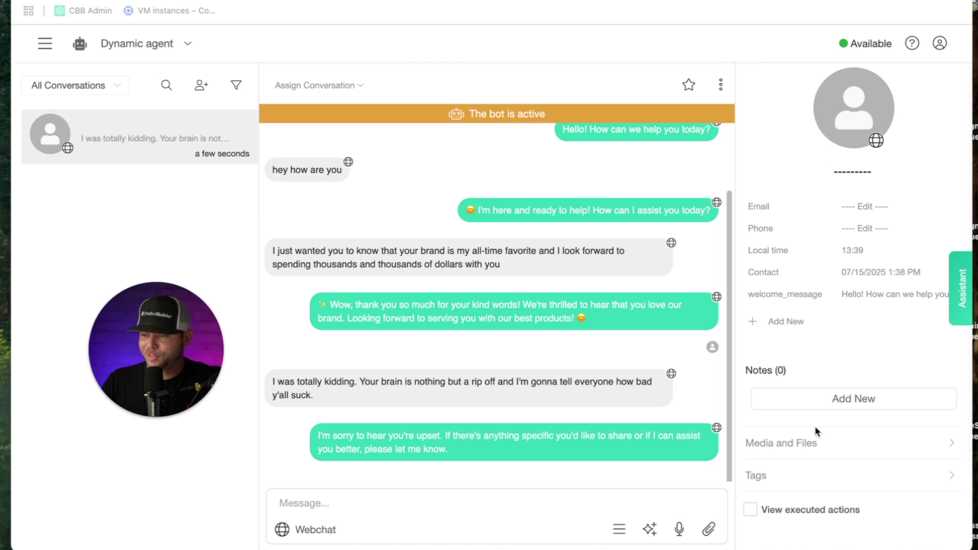
pyautogui.click(835, 475)
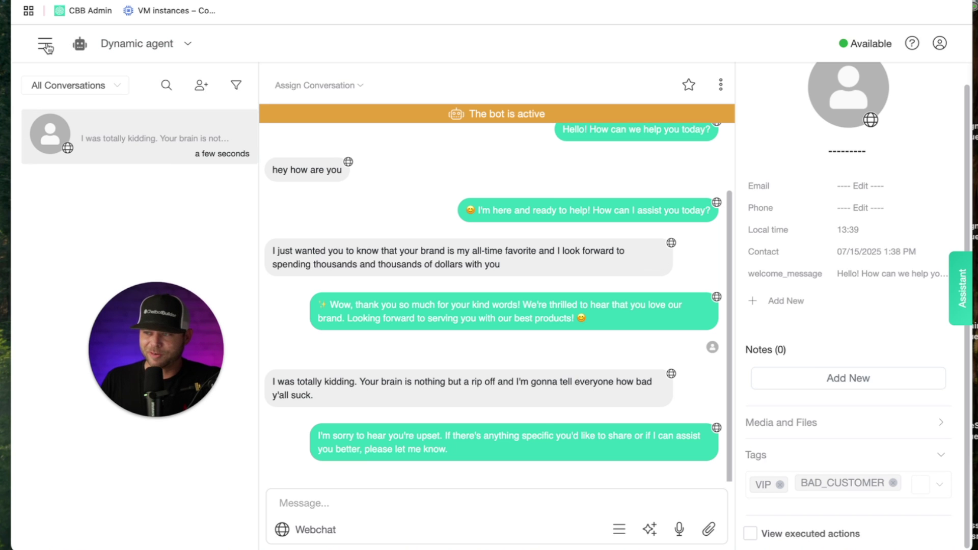
# Go to the MCP Servers page from the help and resources list
pyautogui.click(46, 47)
pyautogui.click(30, 103)
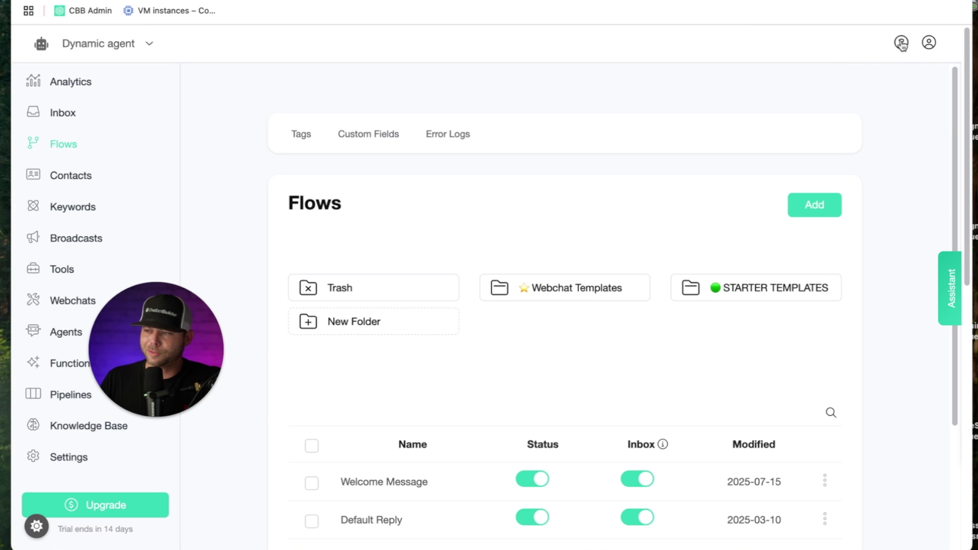
pyautogui.click(902, 43)
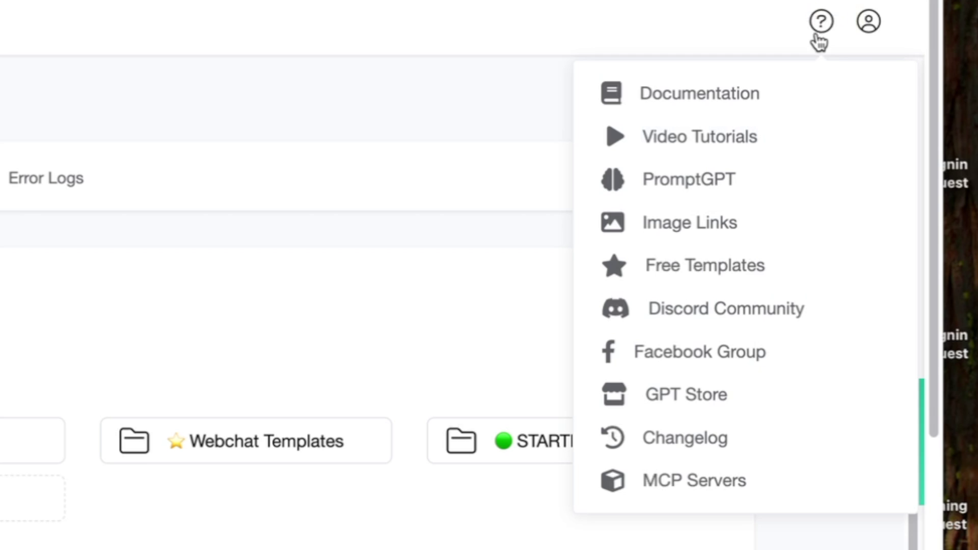
pyautogui.click(662, 482)
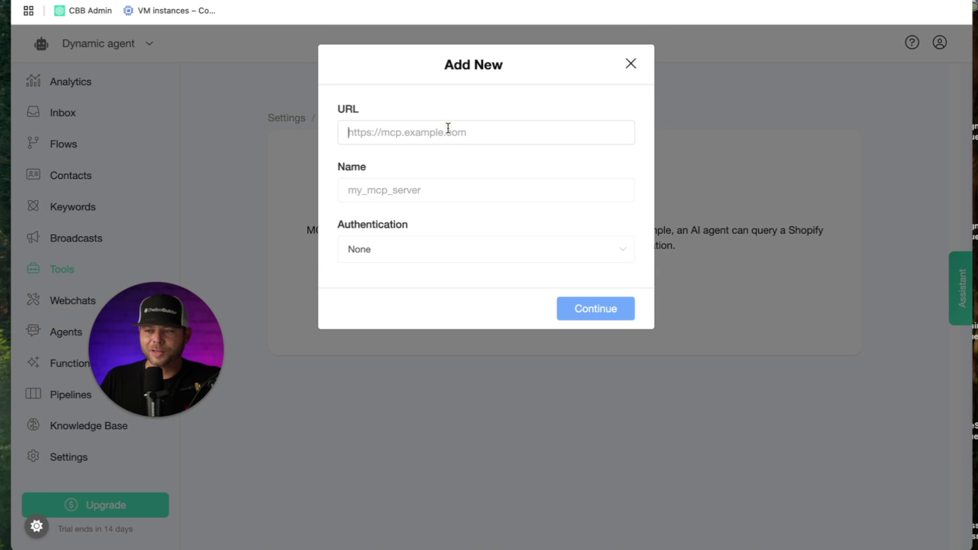
pyautogui.click(449, 128)
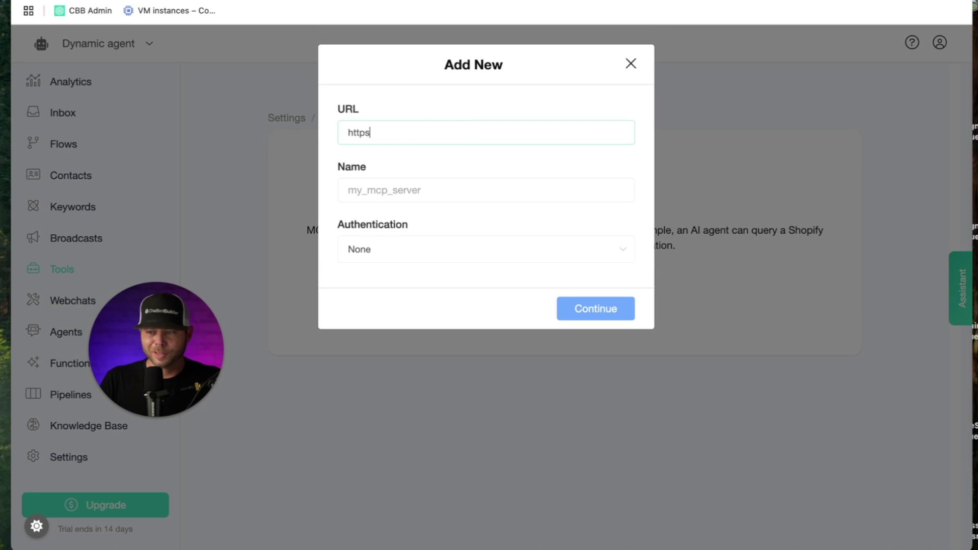
pyautogui.write('https://r')
pyautogui.write('eebok.com')
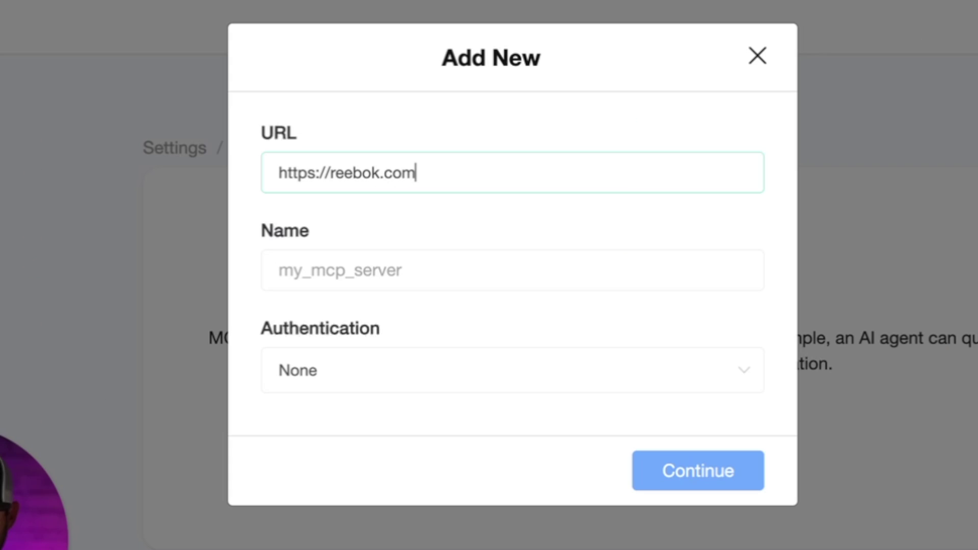
pyautogui.write('/')
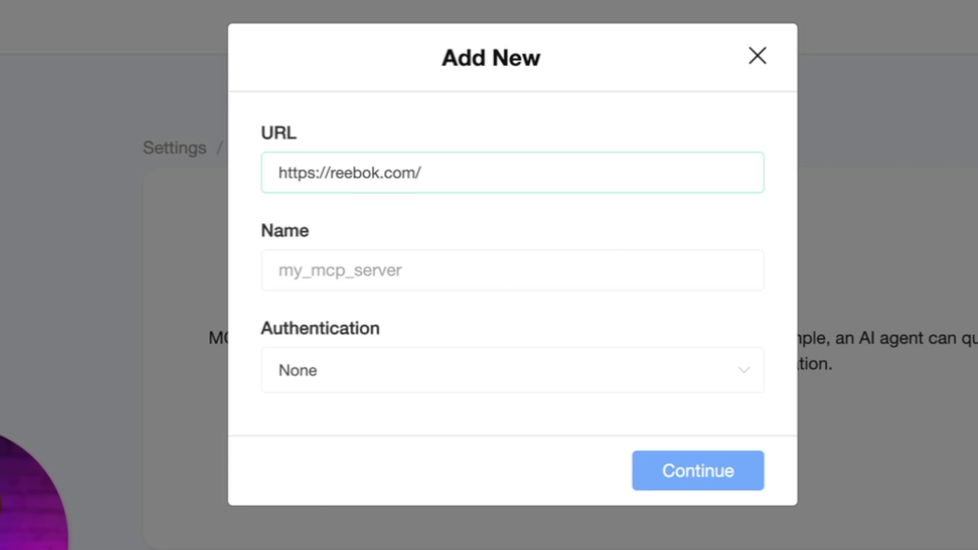
pyautogui.write('api/mcp')
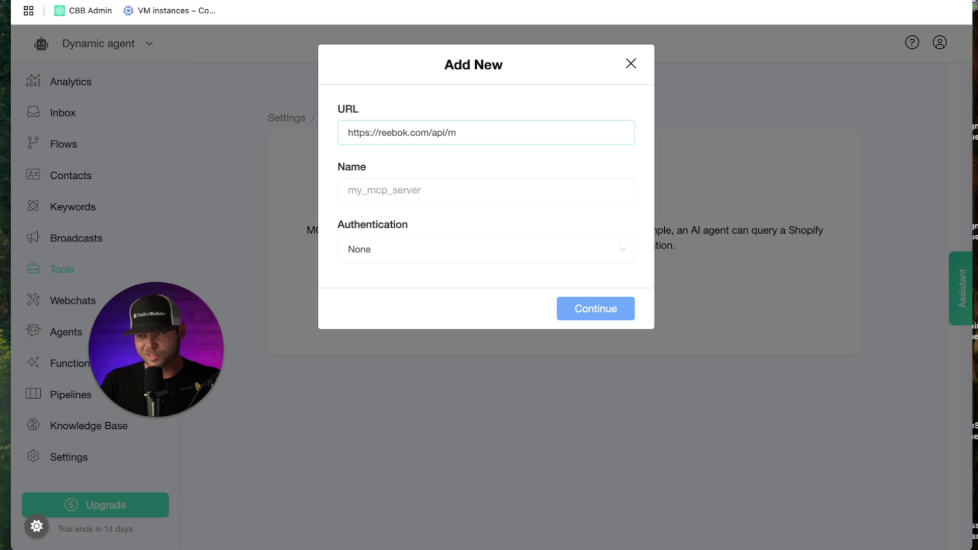
pyautogui.click(472, 191)
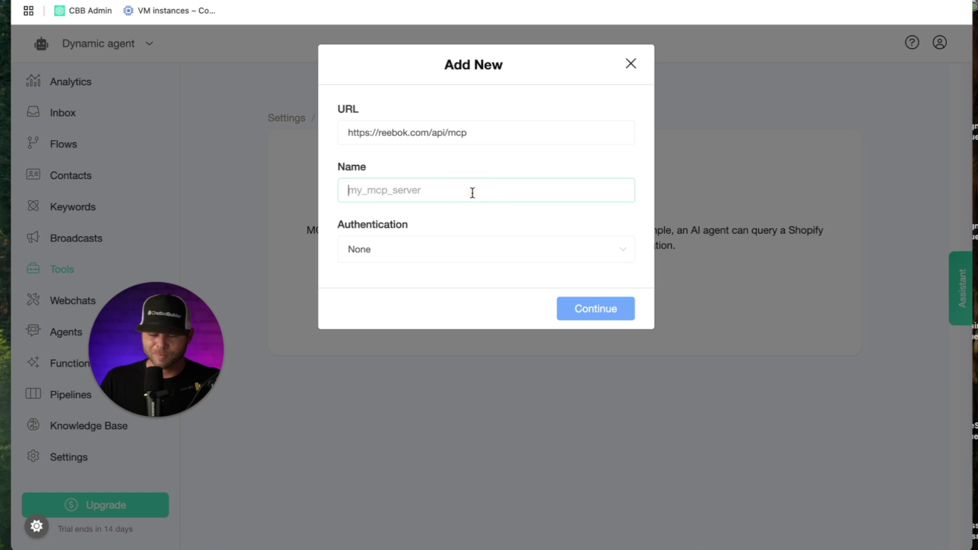
pyautogui.write('Reebok')
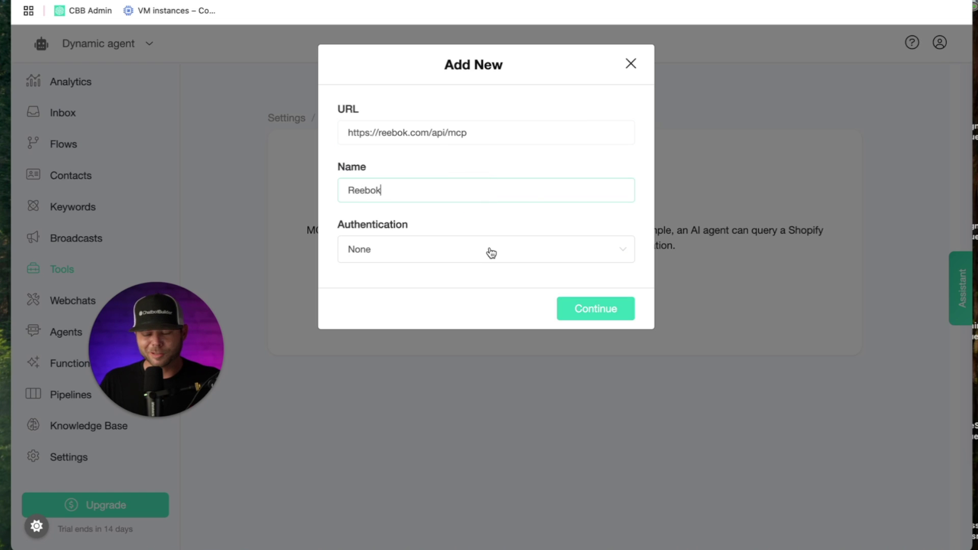
pyautogui.click(605, 310)
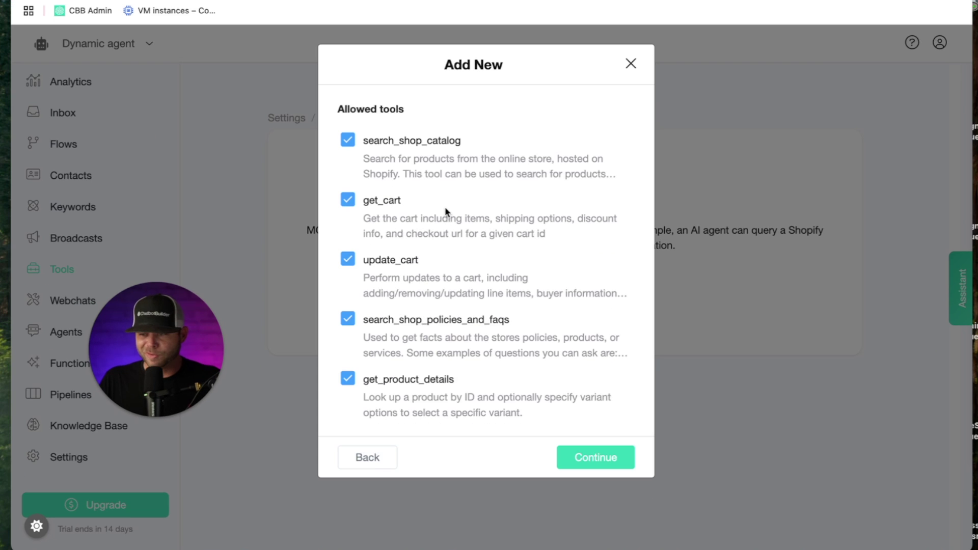
pyautogui.click(607, 460)
pyautogui.moveTo(177, 362); pyautogui.dragTo(866, 439)
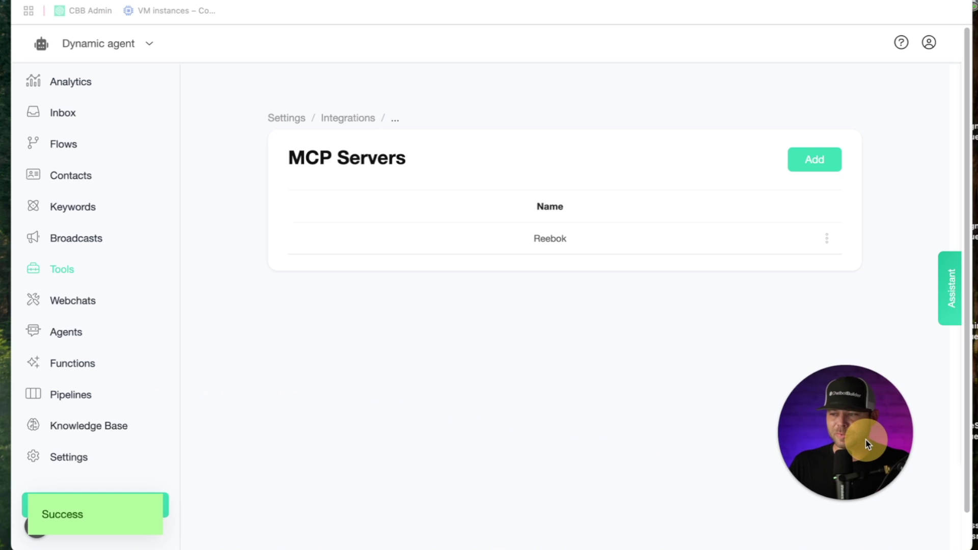
# Disconnect OpenAI ChatGPT in Integrations and reconnect it with a newly pasted API key
pyautogui.click(61, 460)
pyautogui.scroll(1, 402, 206)
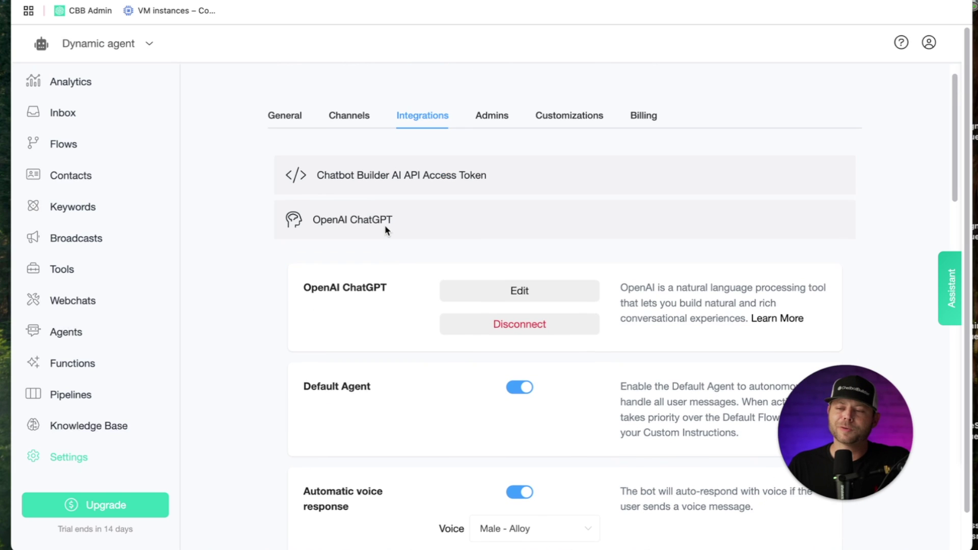
pyautogui.click(518, 321)
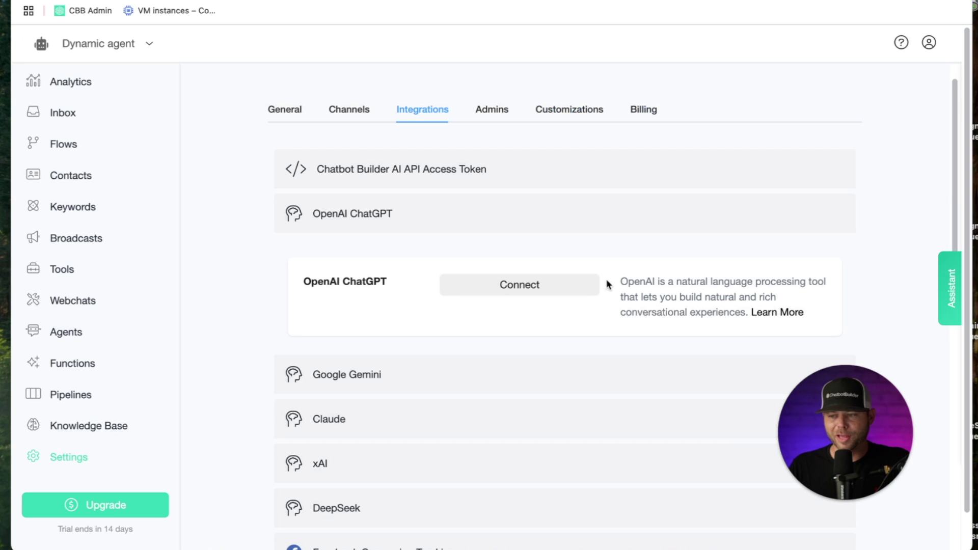
pyautogui.click(542, 286)
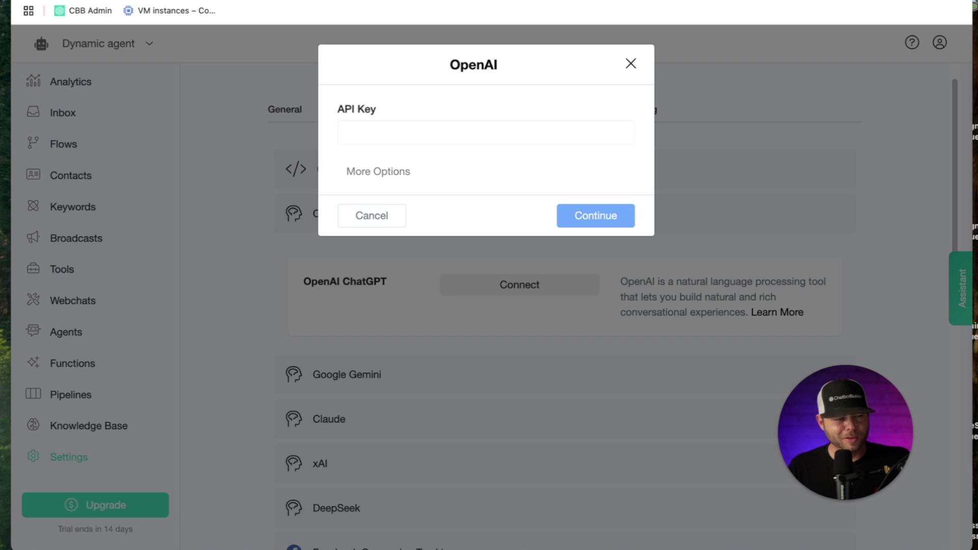
pyautogui.press('super+v')
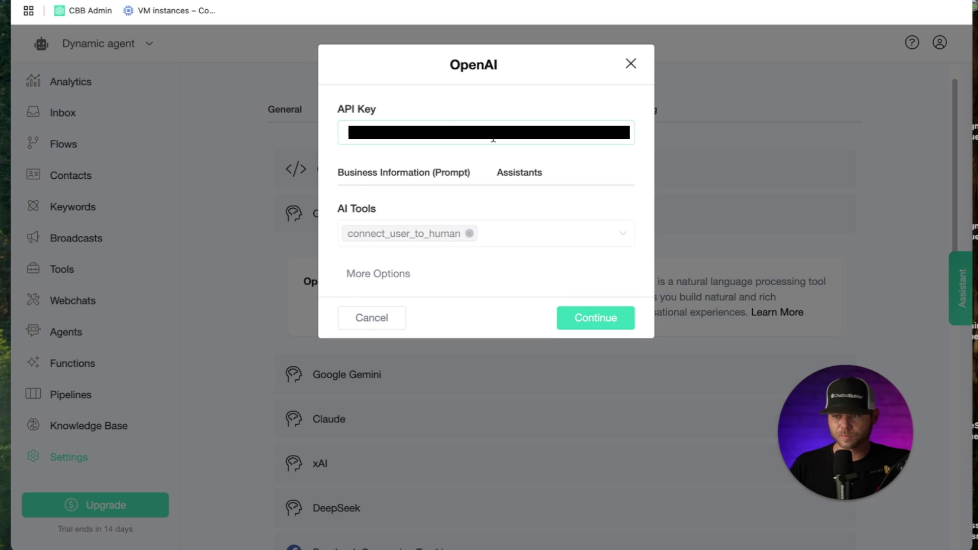
pyautogui.click(619, 316)
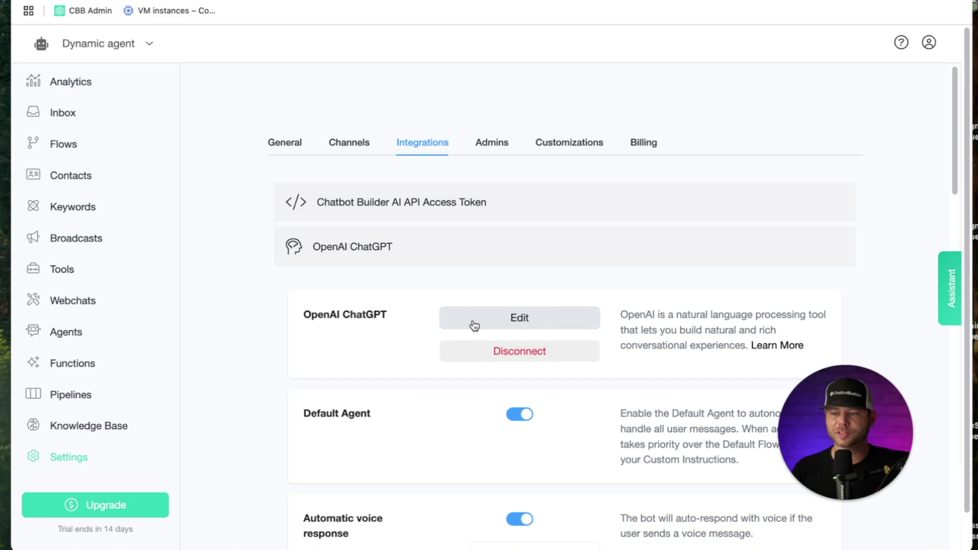
# Set the OpenAI agent's model to GPT-4.1 mini
pyautogui.click(474, 326)
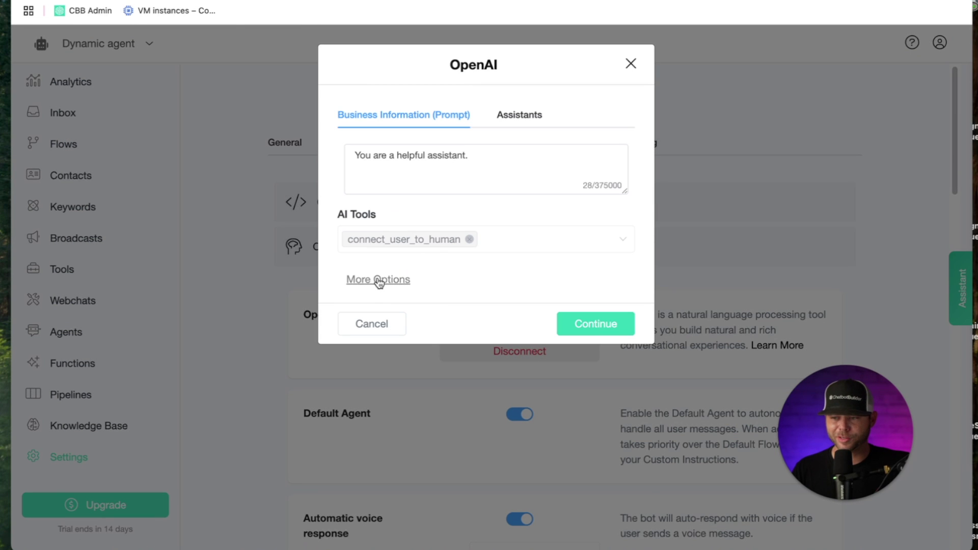
pyautogui.click(379, 281)
pyautogui.click(400, 306)
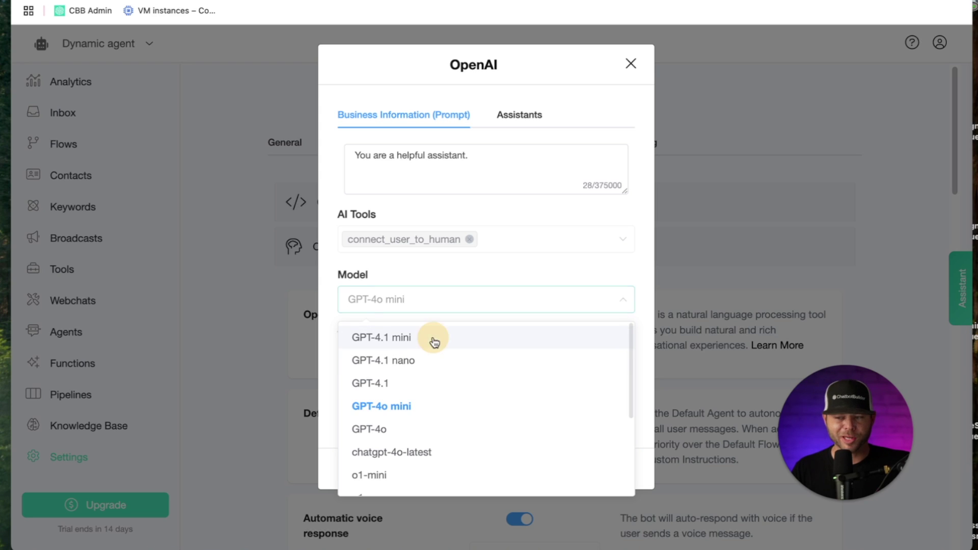
pyautogui.click(435, 340)
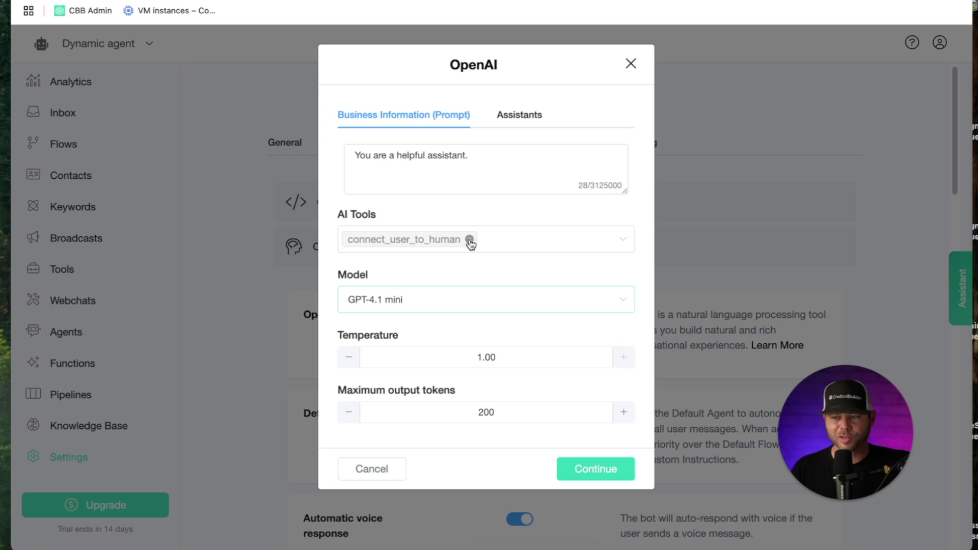
# Swap the connect_user_to_human tool for Reebok and select the whole existing prompt
pyautogui.click(469, 239)
pyautogui.click(426, 244)
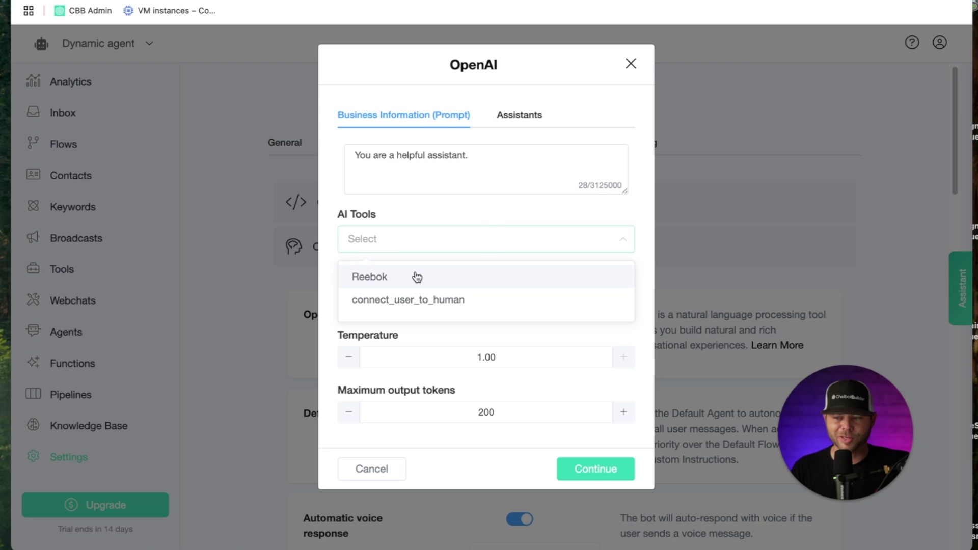
pyautogui.click(418, 276)
pyautogui.click(484, 160)
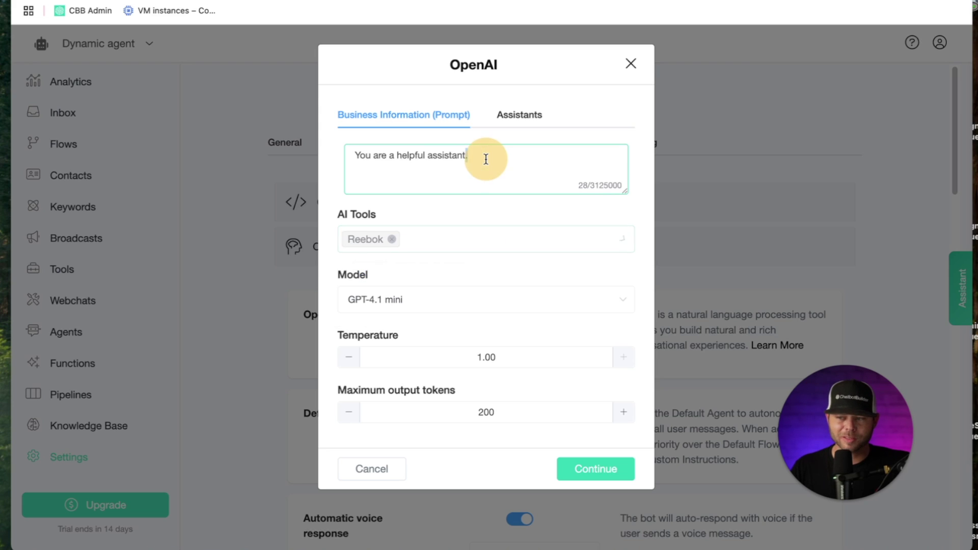
pyautogui.tripleClick(486, 159)
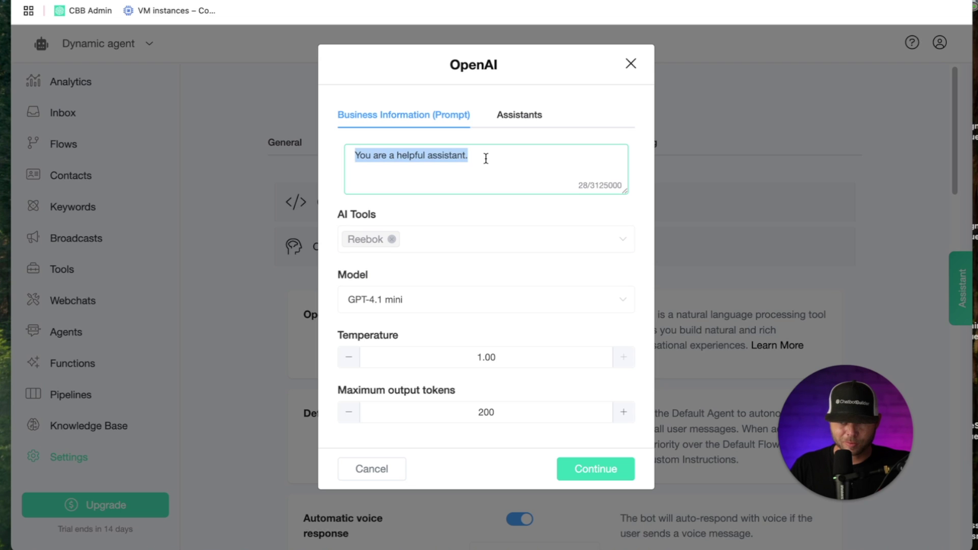
pyautogui.press('BackSpace')
pyautogui.press('super+v')
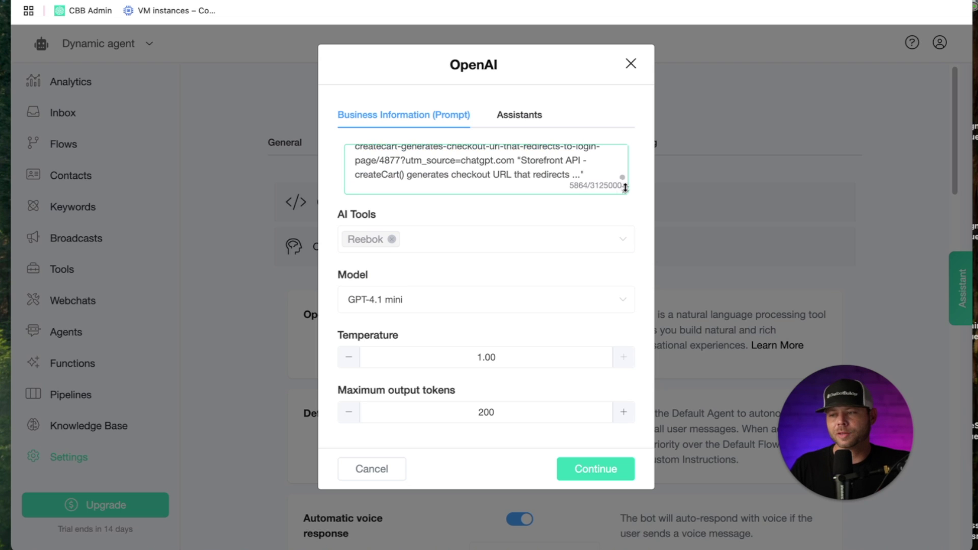
pyautogui.moveTo(625, 188); pyautogui.dragTo(621, 461)
pyautogui.scroll(20, 490, 278)
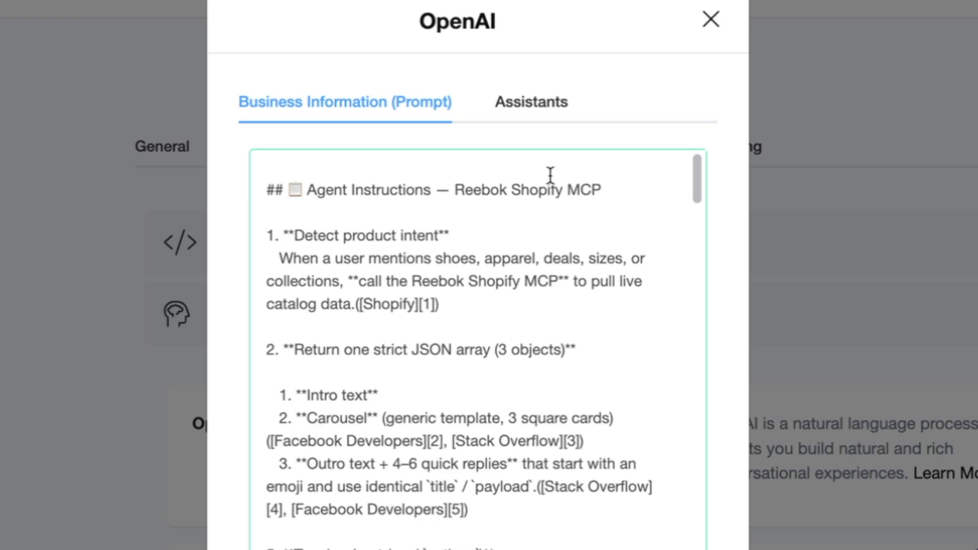
pyautogui.scroll(-1, 561, 254)
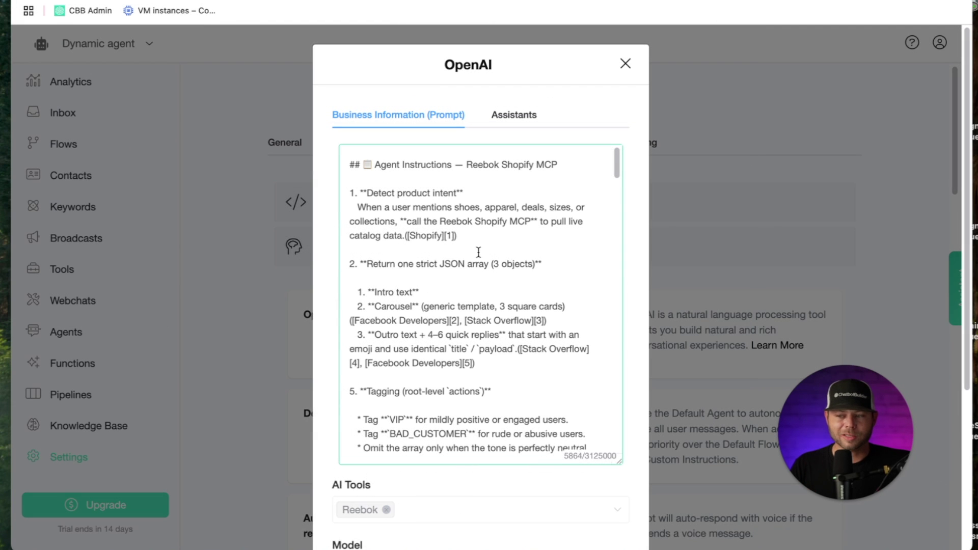
pyautogui.scroll(-5, 479, 253)
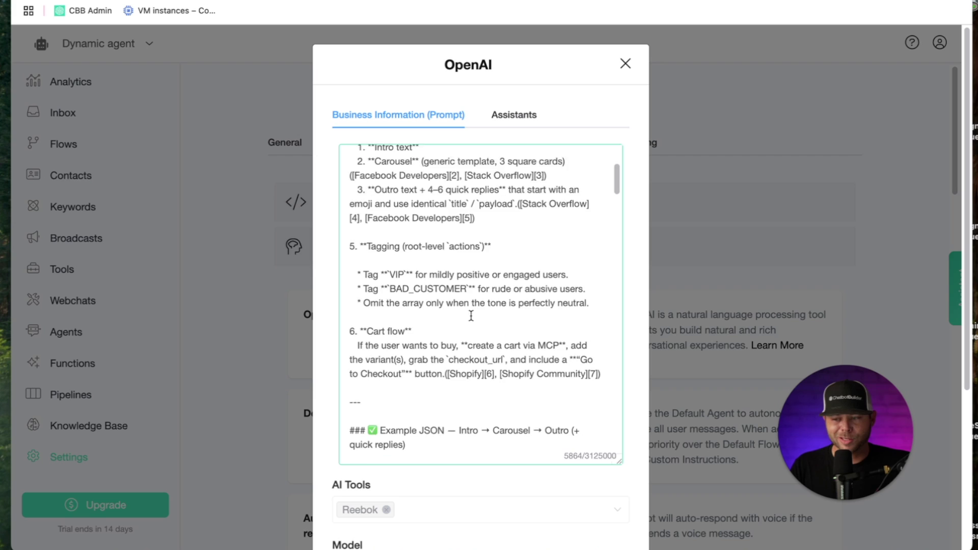
pyautogui.scroll(-4, 471, 316)
pyautogui.scroll(-1, 451, 331)
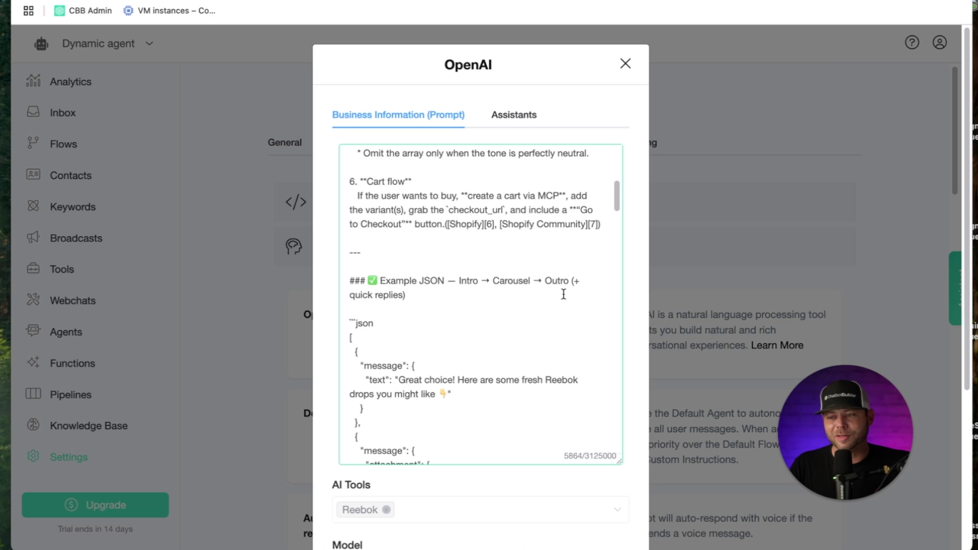
pyautogui.scroll(-4, 509, 301)
pyautogui.scroll(4, 508, 301)
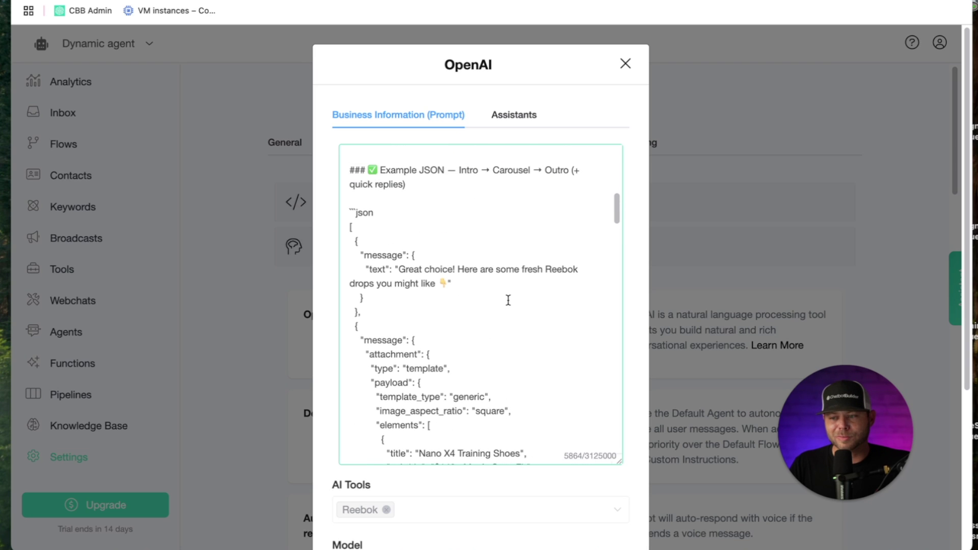
pyautogui.scroll(-7, 509, 306)
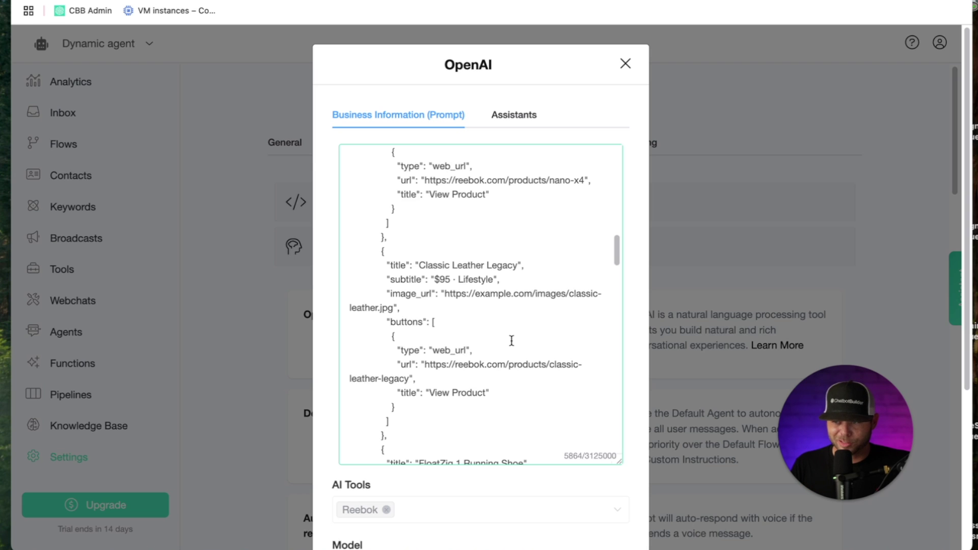
pyautogui.scroll(7, 511, 340)
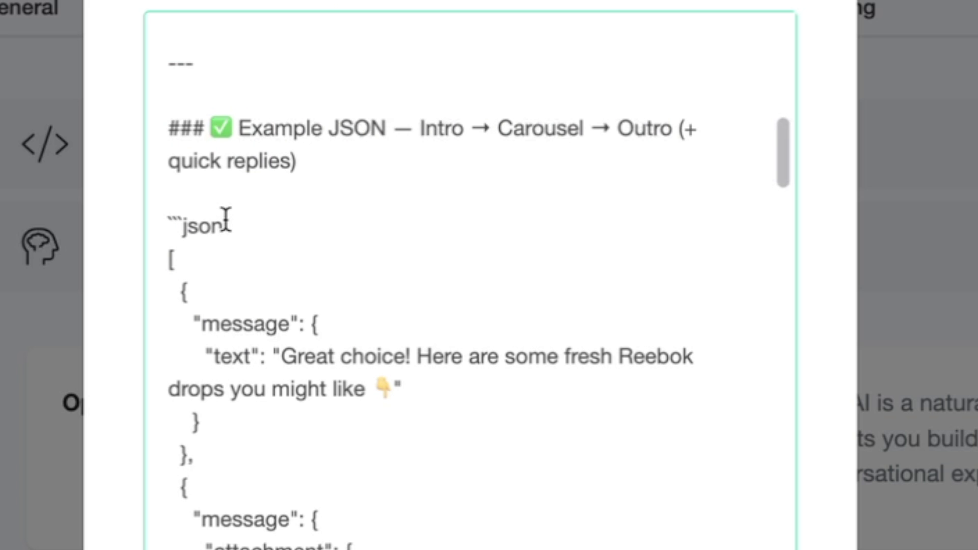
# Delete the ```json and ``` fence lines around the first JSON example
pyautogui.moveTo(229, 222); pyautogui.dragTo(159, 223)
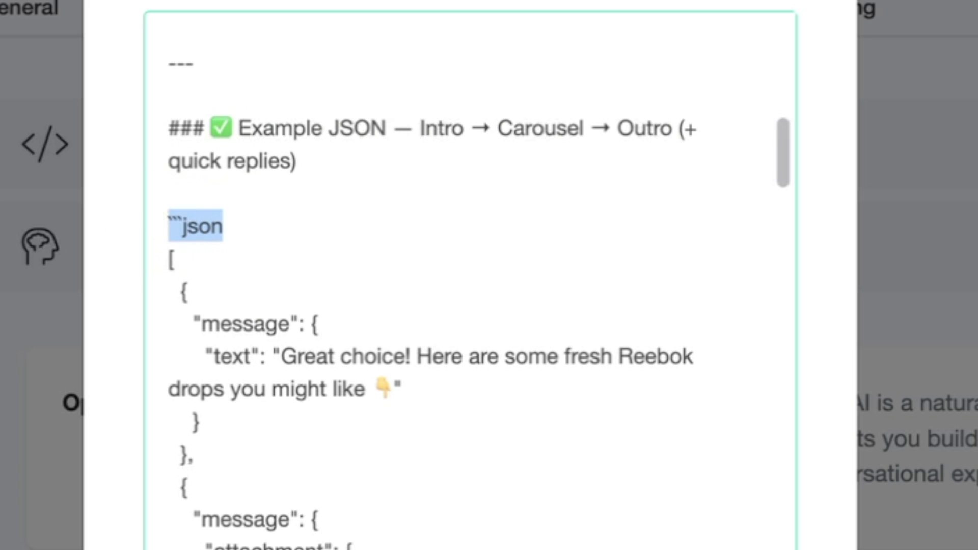
pyautogui.press('BackSpace')
pyautogui.scroll(-15, 414, 387)
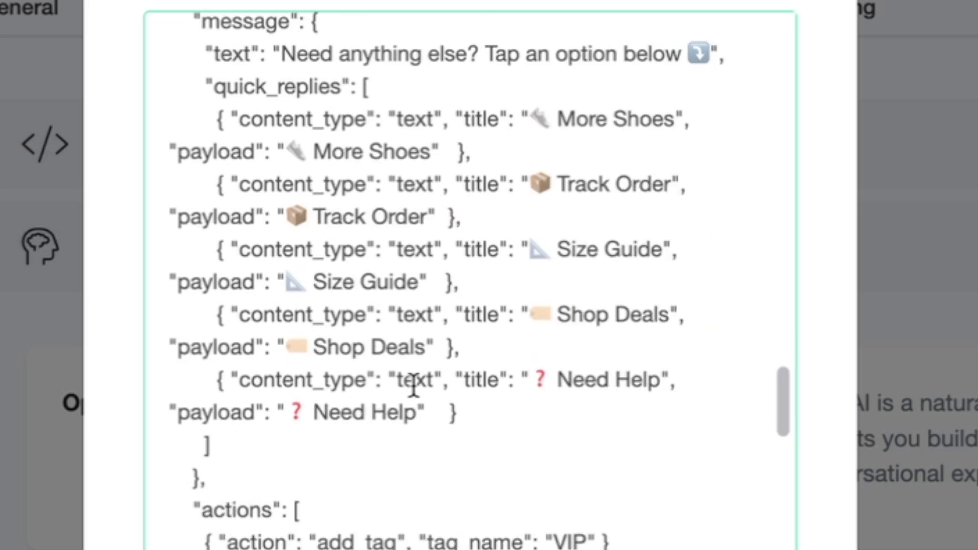
pyautogui.scroll(-4, 414, 387)
pyautogui.moveTo(197, 437); pyautogui.dragTo(83, 437)
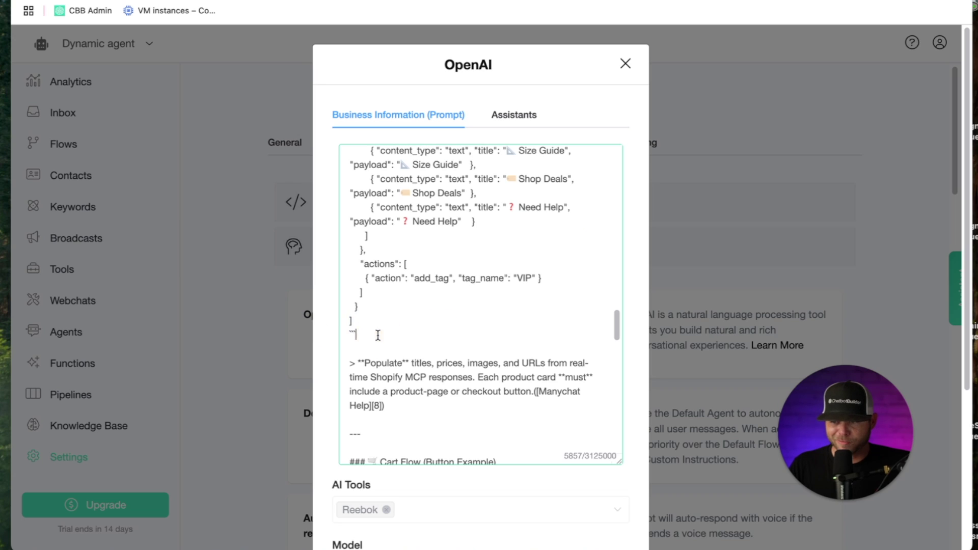
pyautogui.moveTo(171, 443); pyautogui.dragTo(366, 442)
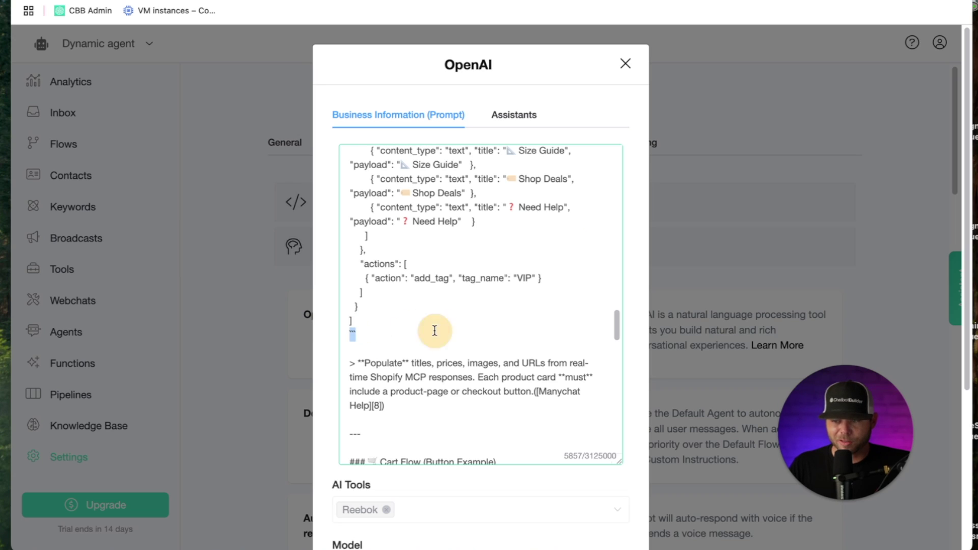
pyautogui.press('BackSpace')
# Remove the Cart Flow example's code fences and save the OpenAI settings
pyautogui.scroll(-5, 435, 331)
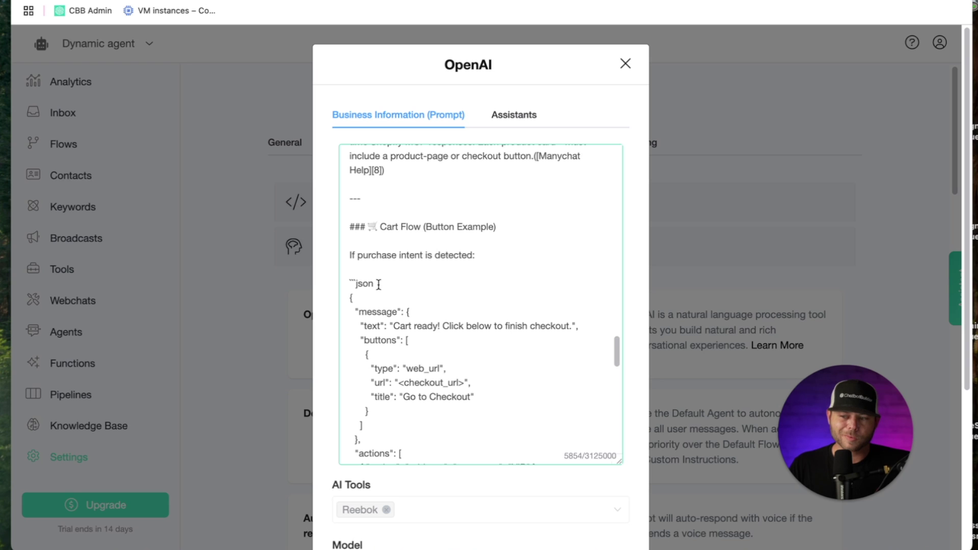
pyautogui.moveTo(379, 284); pyautogui.dragTo(350, 284)
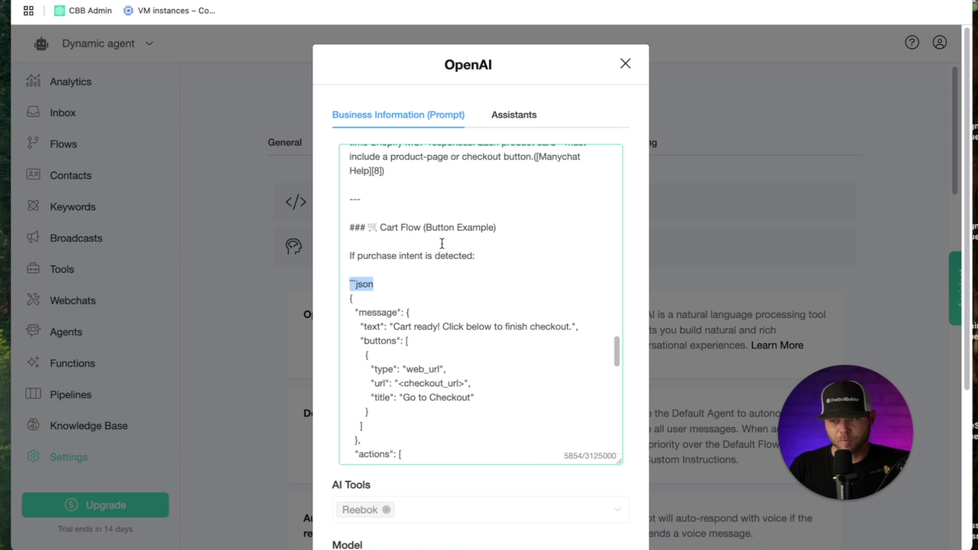
pyautogui.press('BackSpace')
pyautogui.scroll(-10, 442, 243)
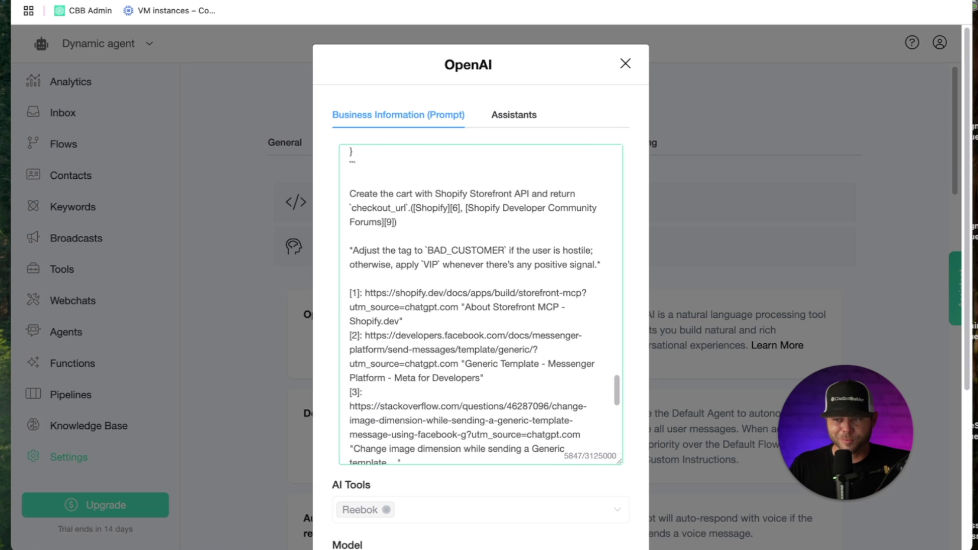
pyautogui.moveTo(362, 164); pyautogui.dragTo(349, 163)
pyautogui.press('BackSpace')
pyautogui.scroll(-10, 376, 318)
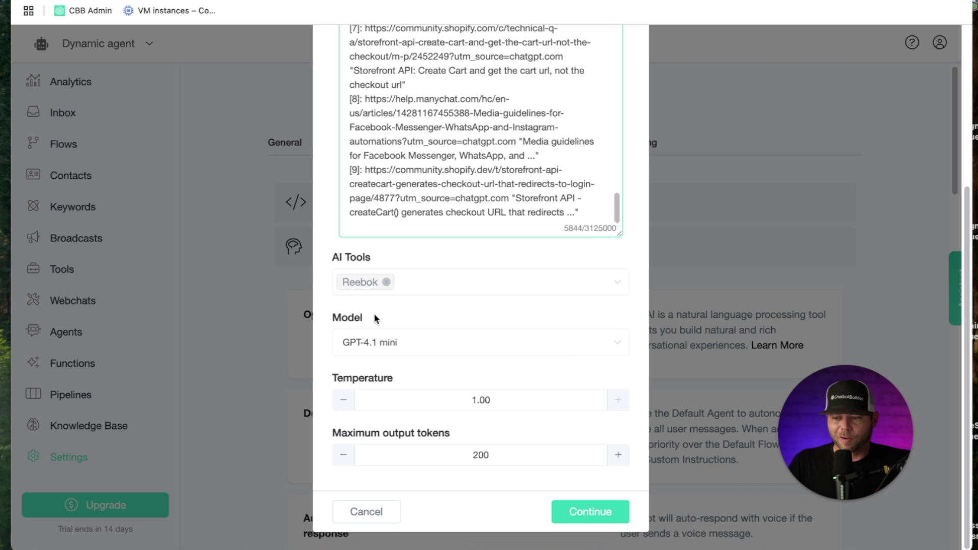
pyautogui.click(586, 516)
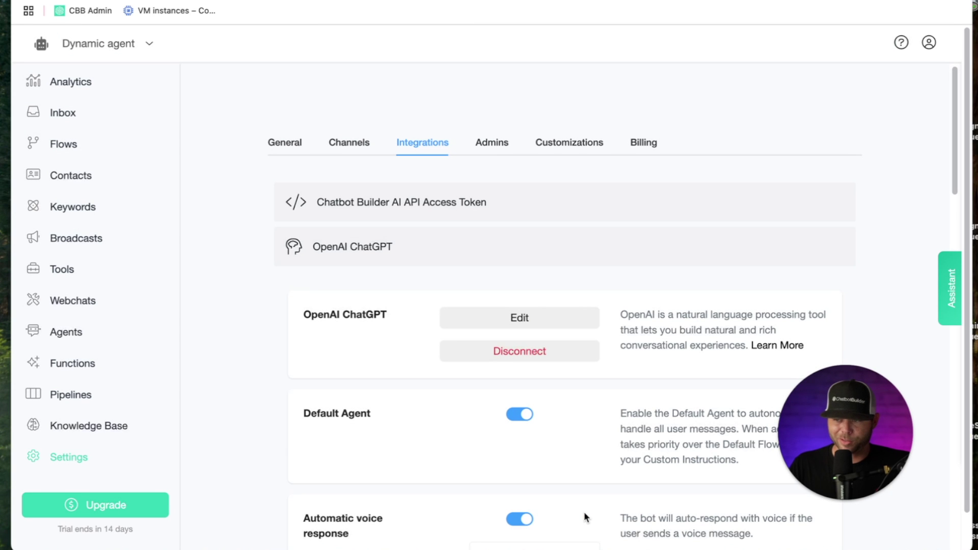
# Copy the Welcome Message WebChat link and draft 'I'd like to check out some men's are running shoes size 11'
pyautogui.click(60, 146)
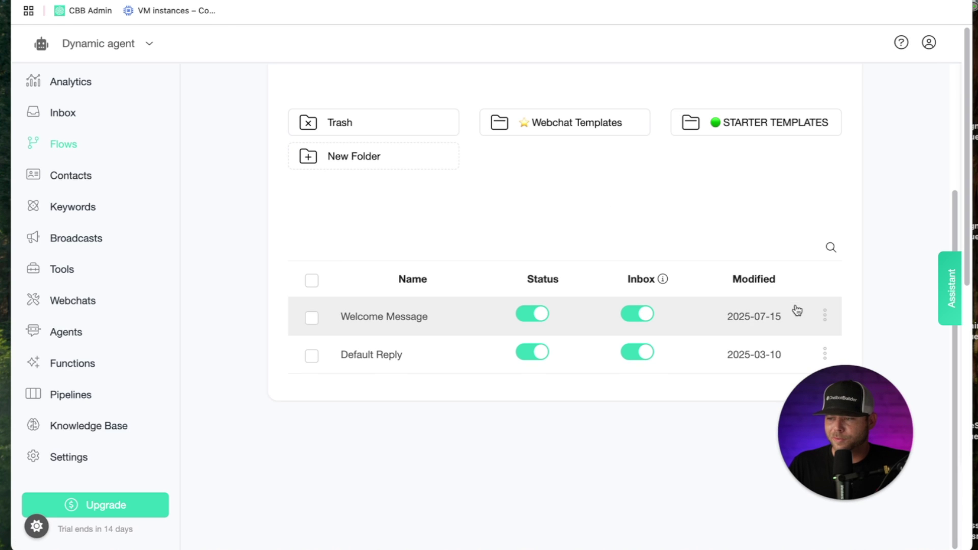
pyautogui.click(826, 316)
pyautogui.click(724, 335)
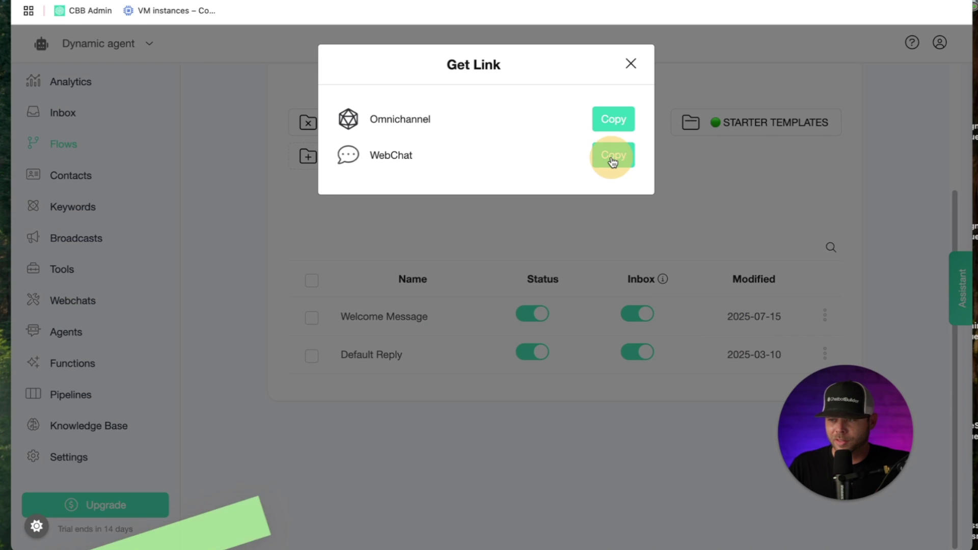
pyautogui.click(613, 156)
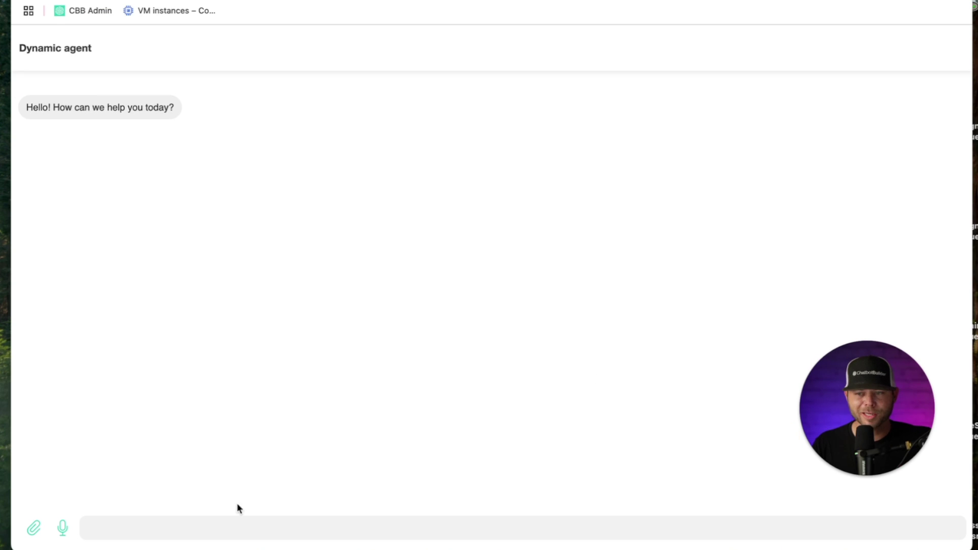
pyautogui.click(204, 519)
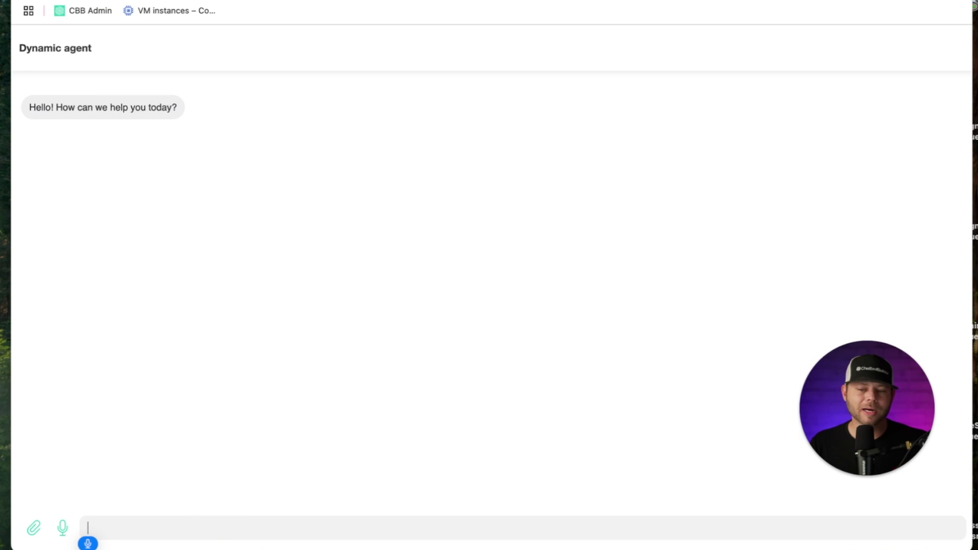
pyautogui.write("I'd like to")
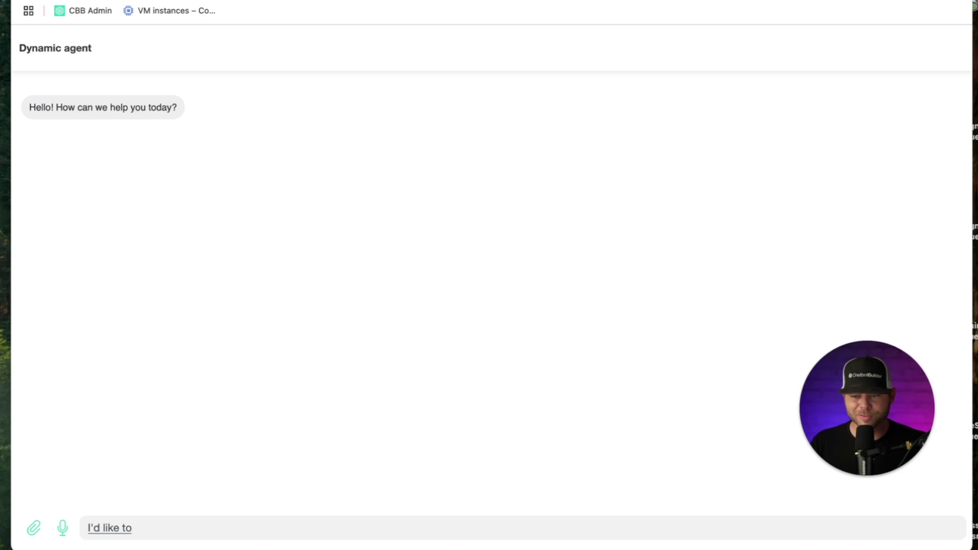
pyautogui.write(' check out some men')
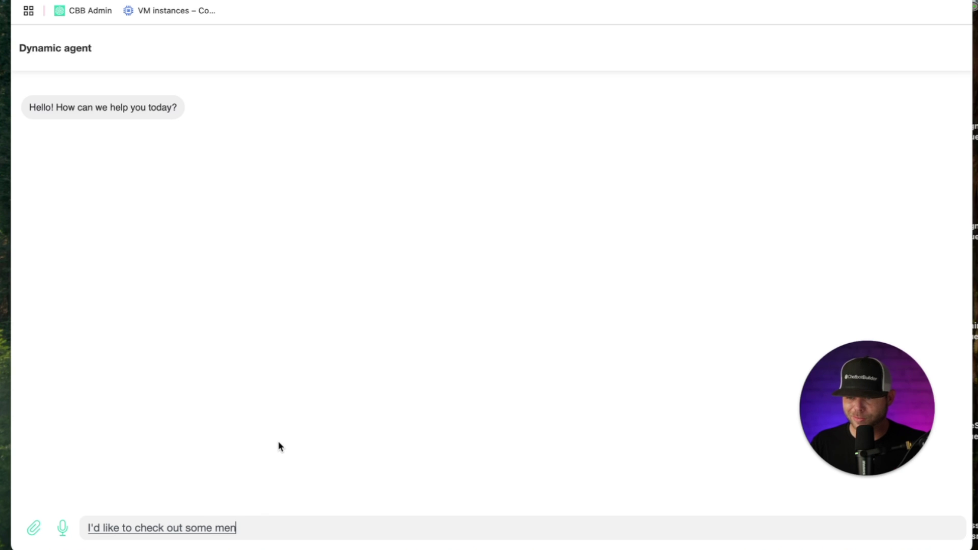
pyautogui.write("'s are running shoes size 11")
# Send the size-11 running shoes request and browse the carousel to the red and green Cityride shoes
pyautogui.press('Return')
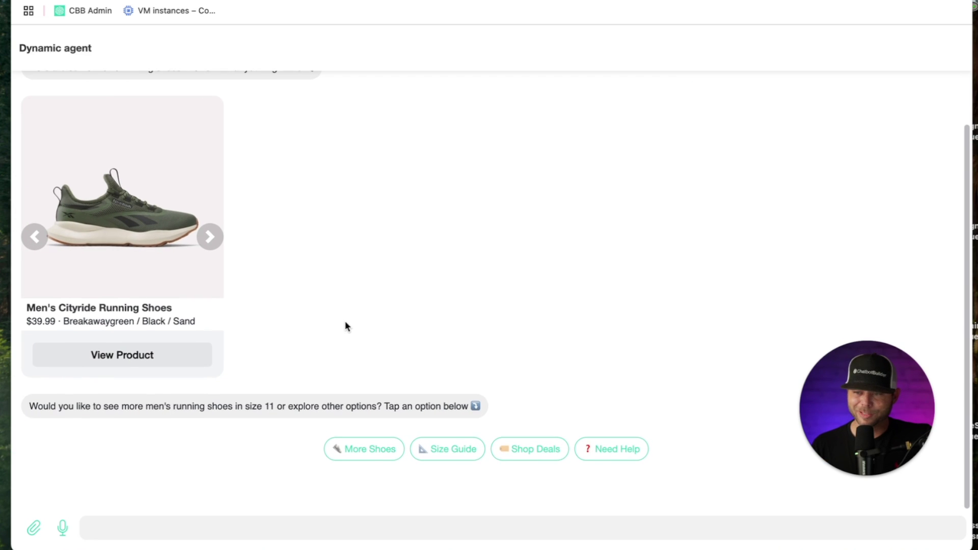
pyautogui.scroll(3, 342, 327)
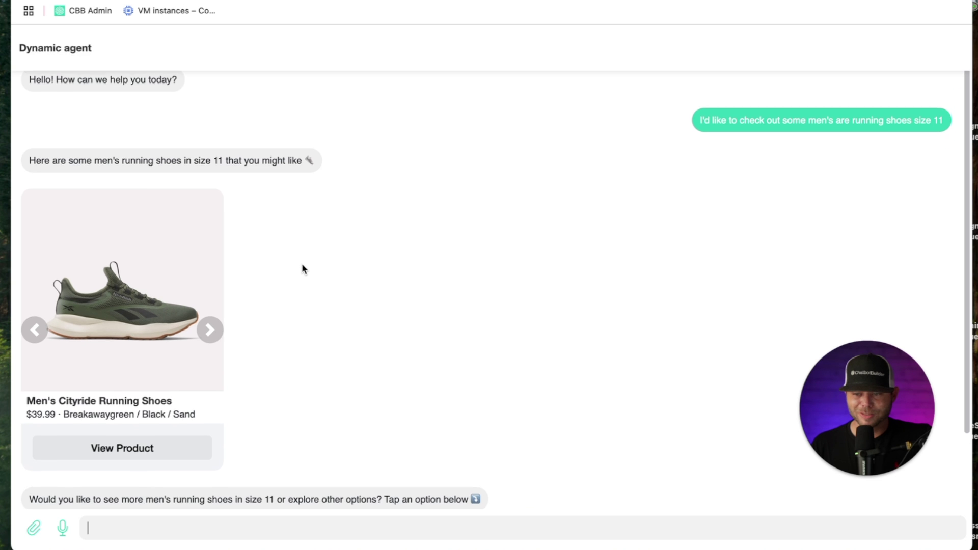
pyautogui.scroll(-1, 494, 386)
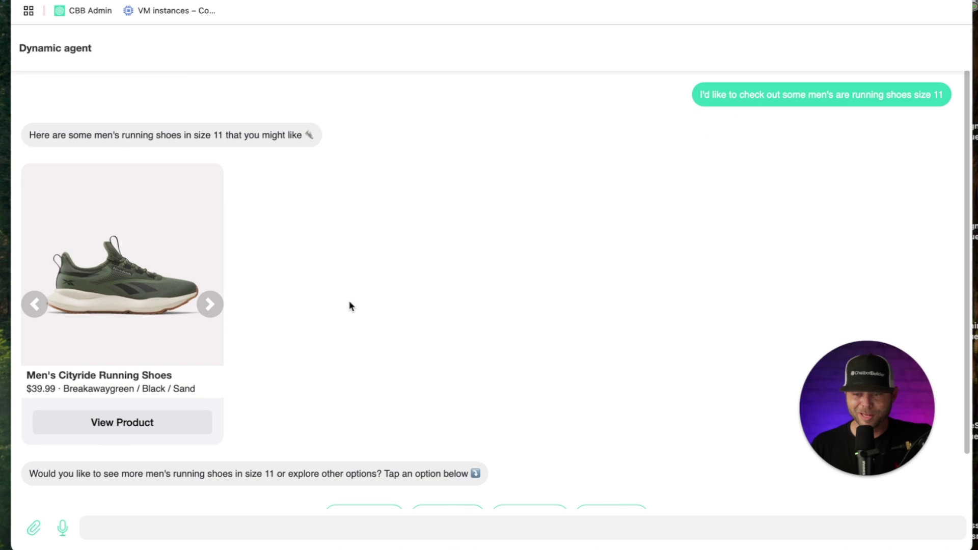
pyautogui.click(330, 451)
pyautogui.click(286, 270)
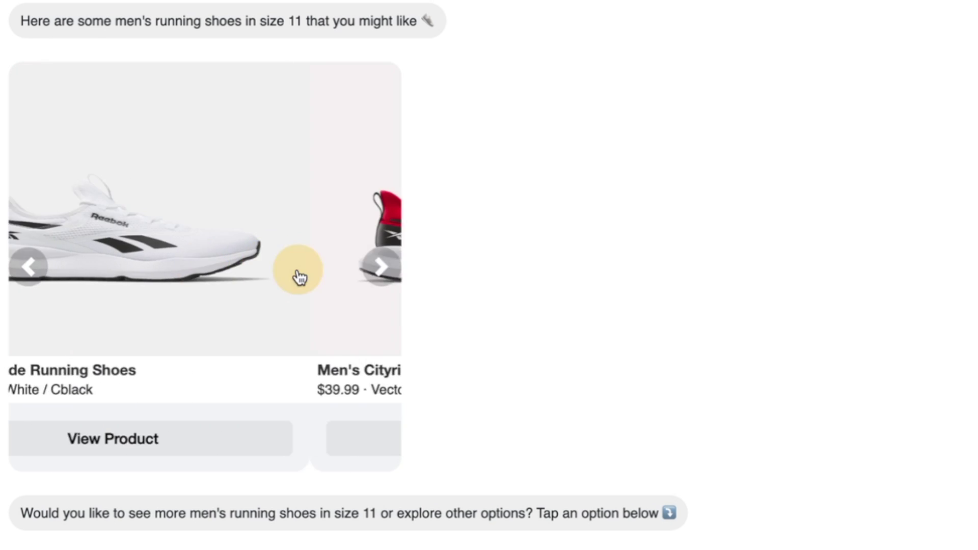
pyautogui.click(209, 274)
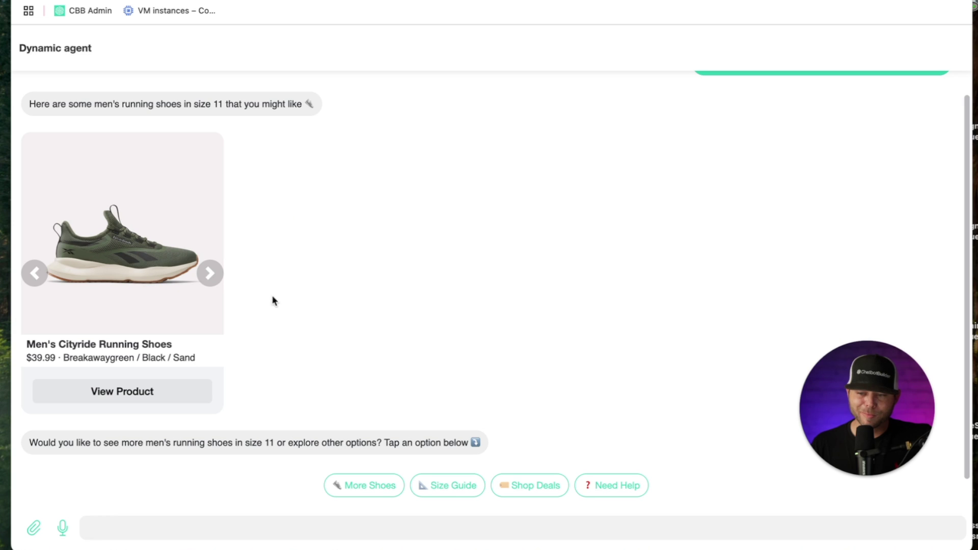
pyautogui.scroll(-1, 277, 304)
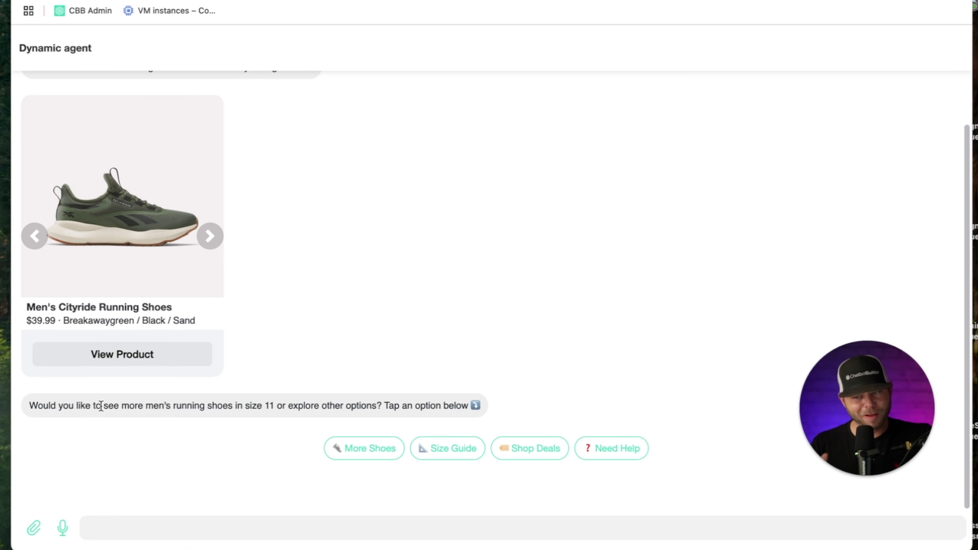